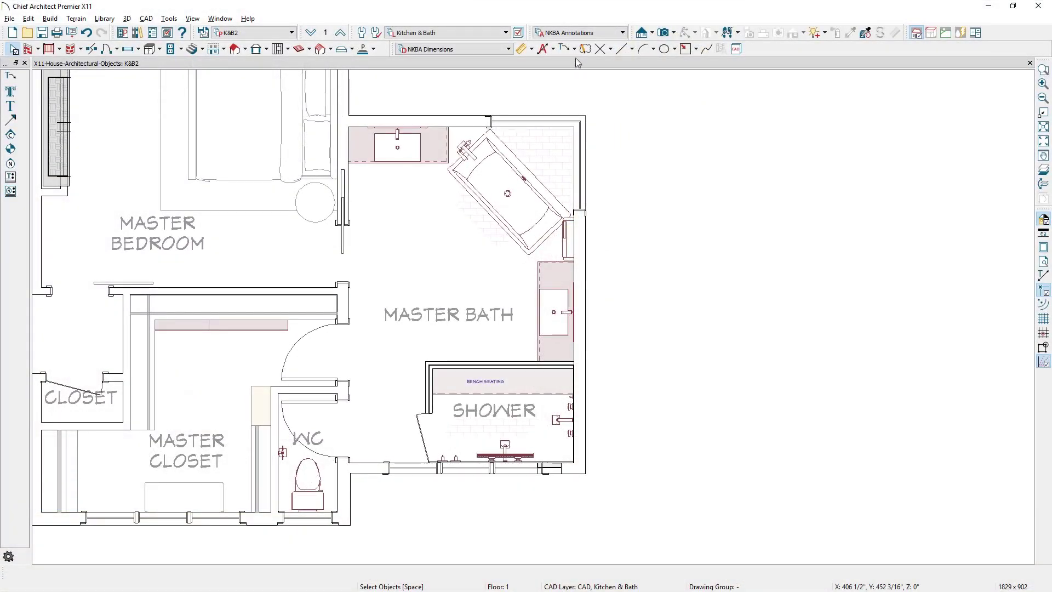
- Place a Bath-type note at the upper vanity in the master bath reading "VANITY SINK. MIRROR W/ INTEGRATED LED LIGHT"
{"action": "left_click", "coordinate": [574, 49]}
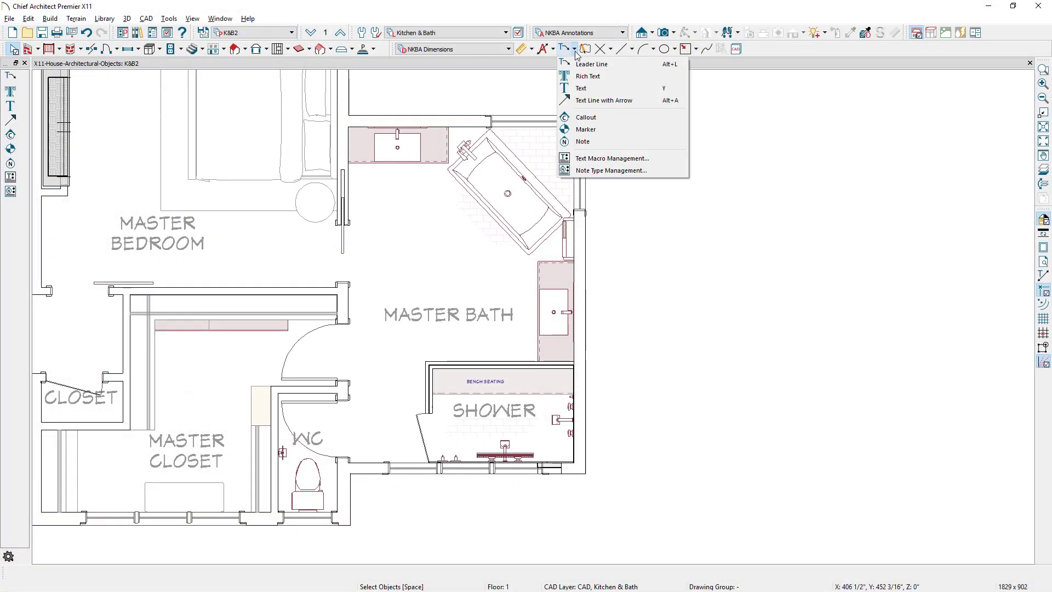
{"action": "left_click", "coordinate": [608, 142]}
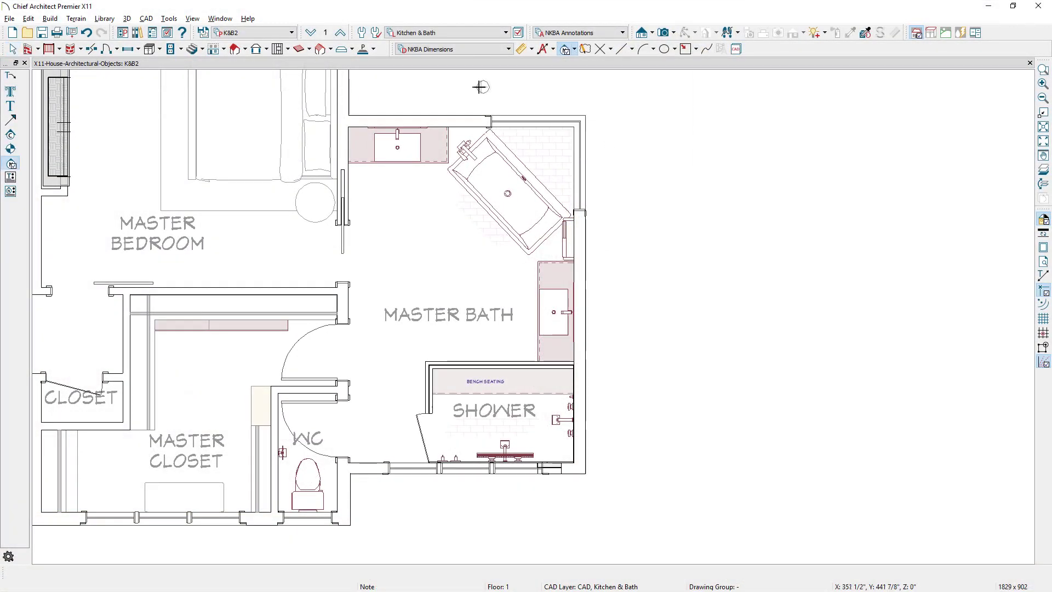
{"action": "left_click", "coordinate": [389, 121]}
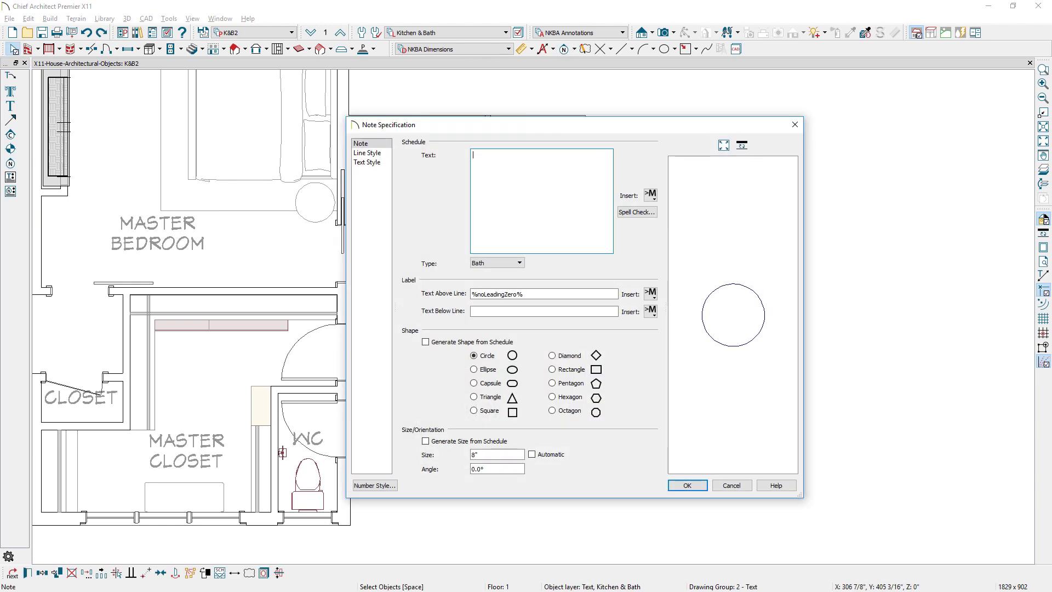
{"action": "type", "text": "VANITY SINK.  MIRROR W/ INTEGRATED LED LIGHT"}
{"action": "left_click", "coordinate": [519, 263]}
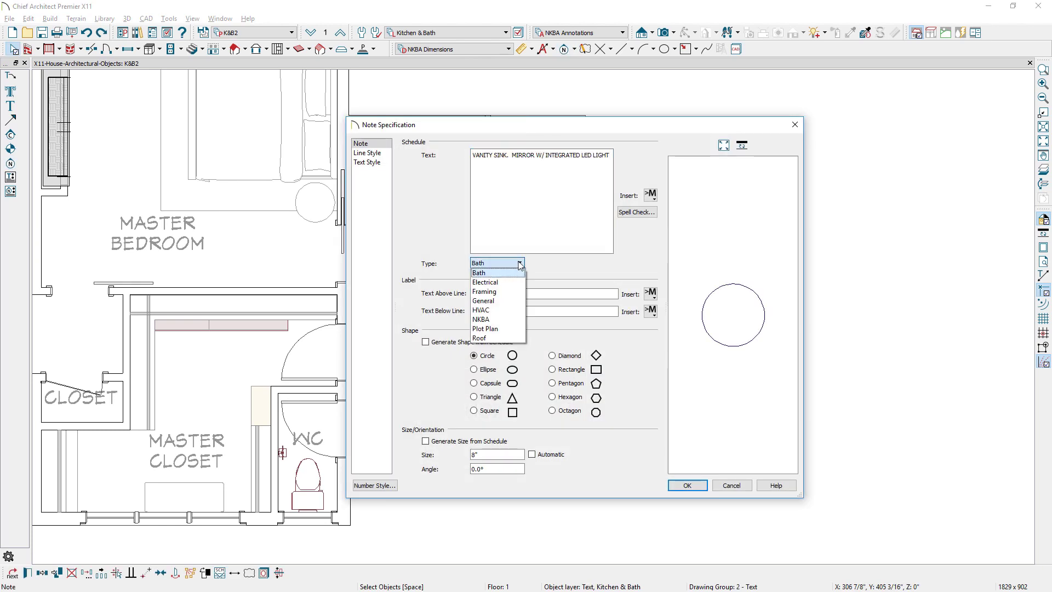
{"action": "left_click", "coordinate": [527, 276]}
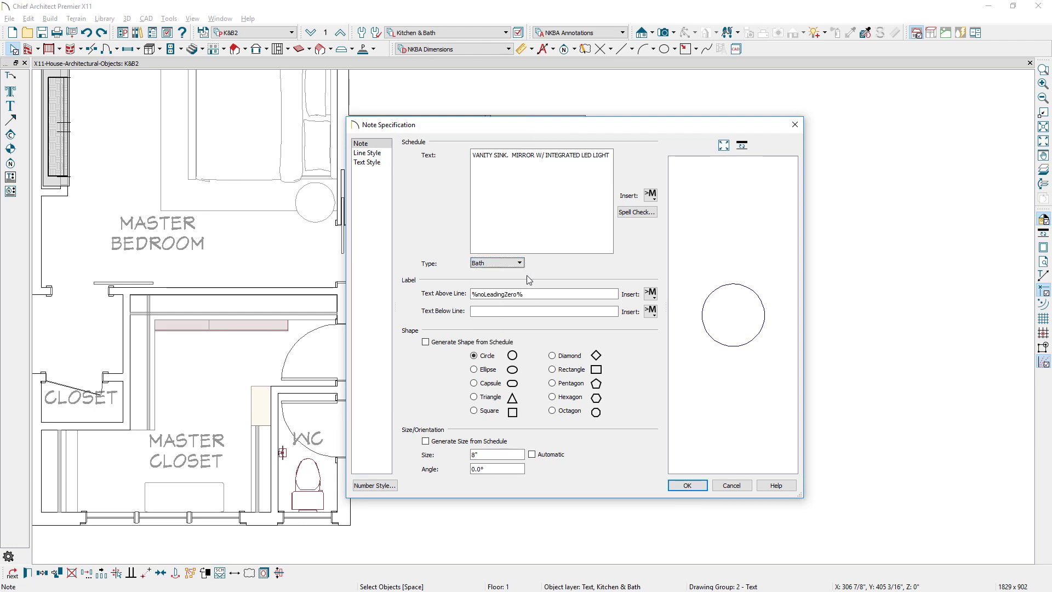
{"action": "key", "text": "Return"}
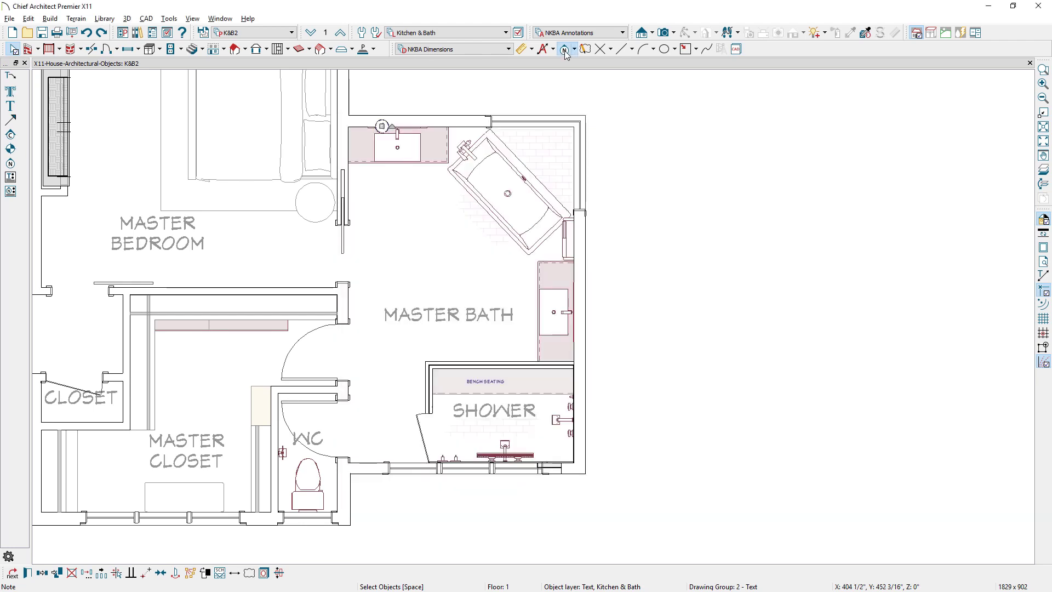
- Place a Bath-type note on the corner tub reading "FREESTANDING TUB w/ FILLER"
{"action": "left_click", "coordinate": [477, 160]}
{"action": "key", "text": "ctrl+v"}
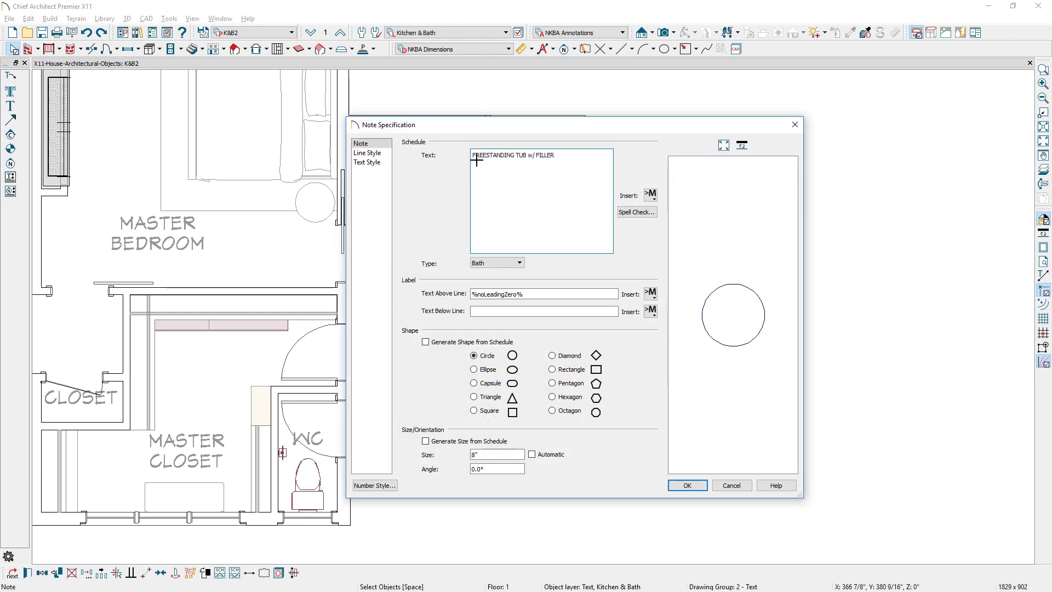
{"action": "key", "text": "Return"}
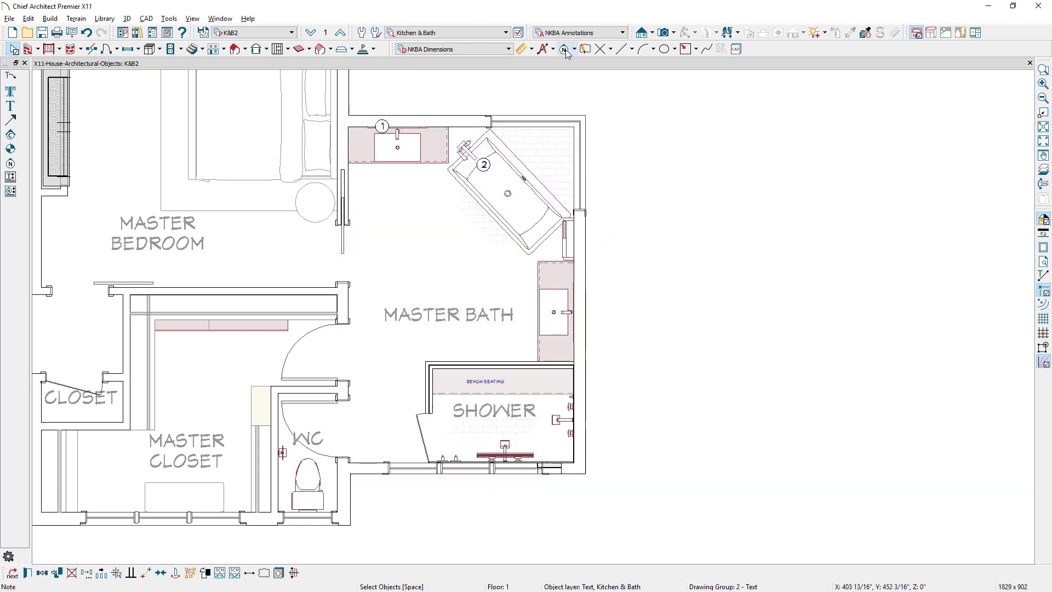
{"action": "left_click", "coordinate": [565, 50]}
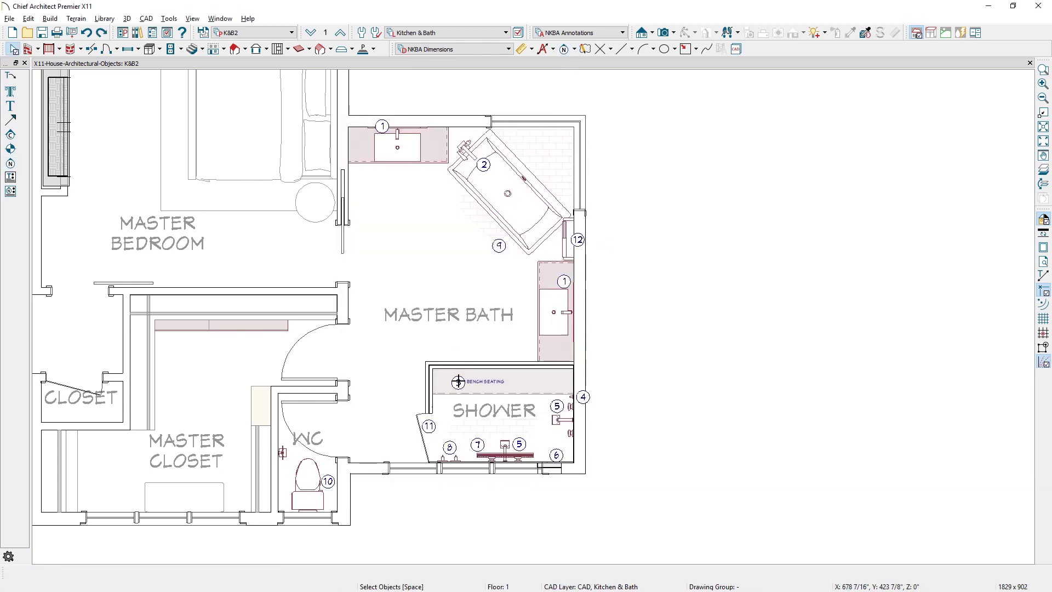
- Review the available note types in Note Type Management and close it without changes
{"action": "left_click", "coordinate": [575, 50]}
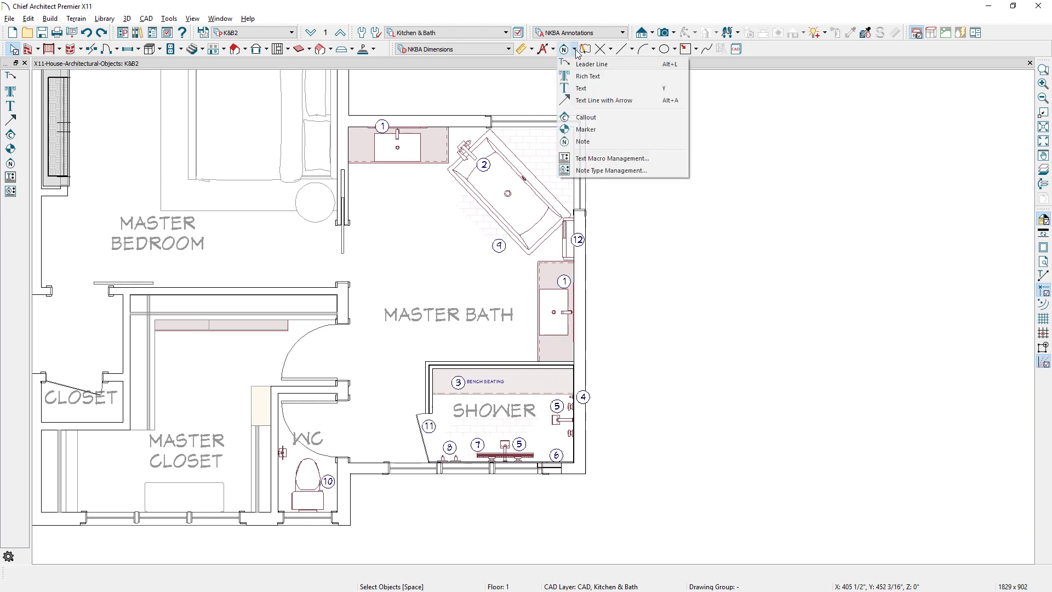
{"action": "left_click", "coordinate": [653, 174]}
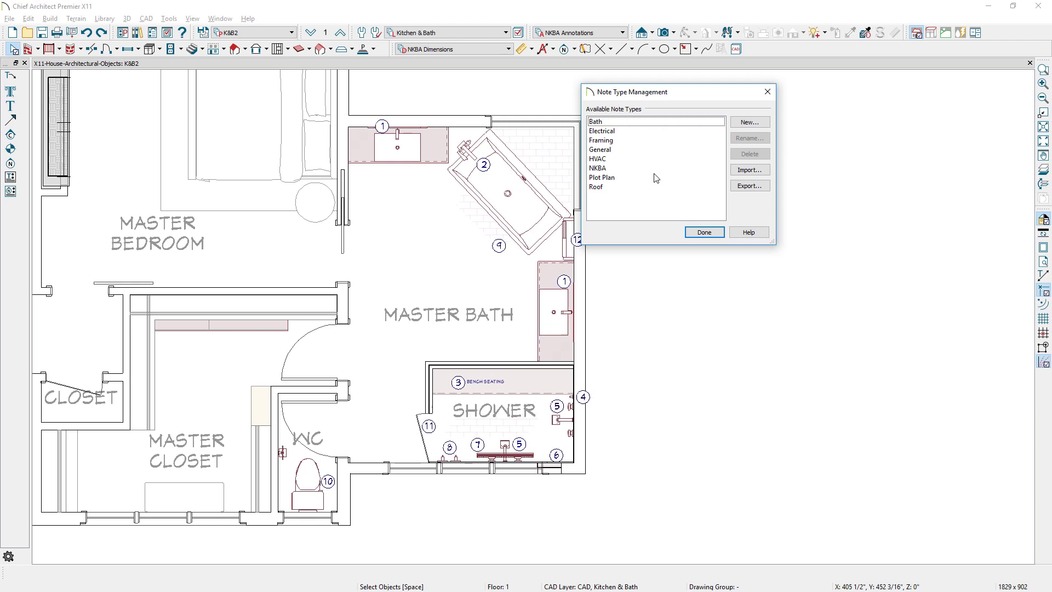
{"action": "left_click", "coordinate": [704, 232]}
- Place a note schedule in the empty area beside the master bath plan and review its specification
{"action": "left_click", "coordinate": [169, 18]}
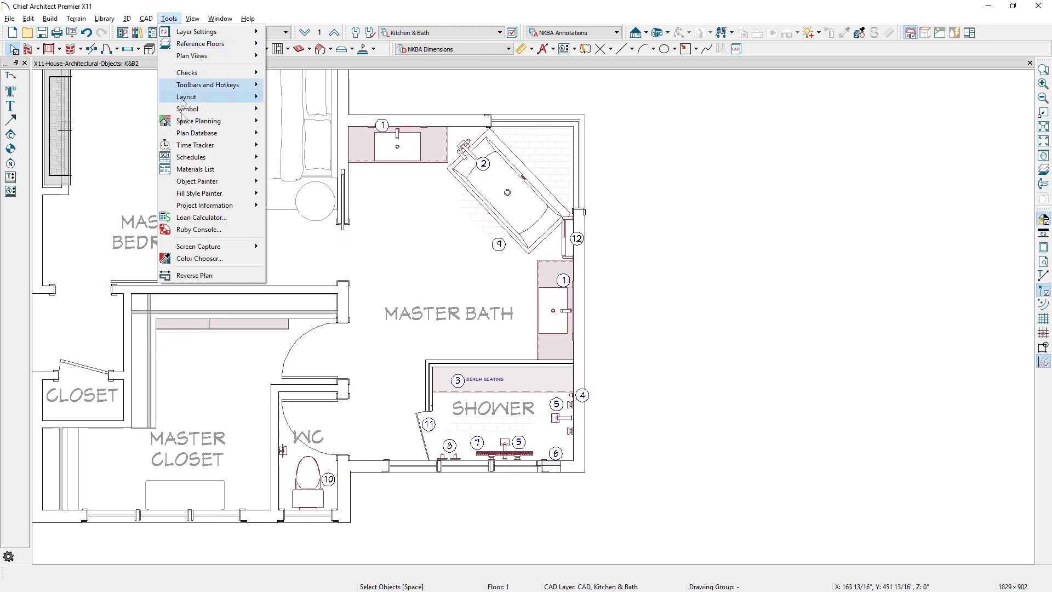
{"action": "mouse_move", "coordinate": [194, 159]}
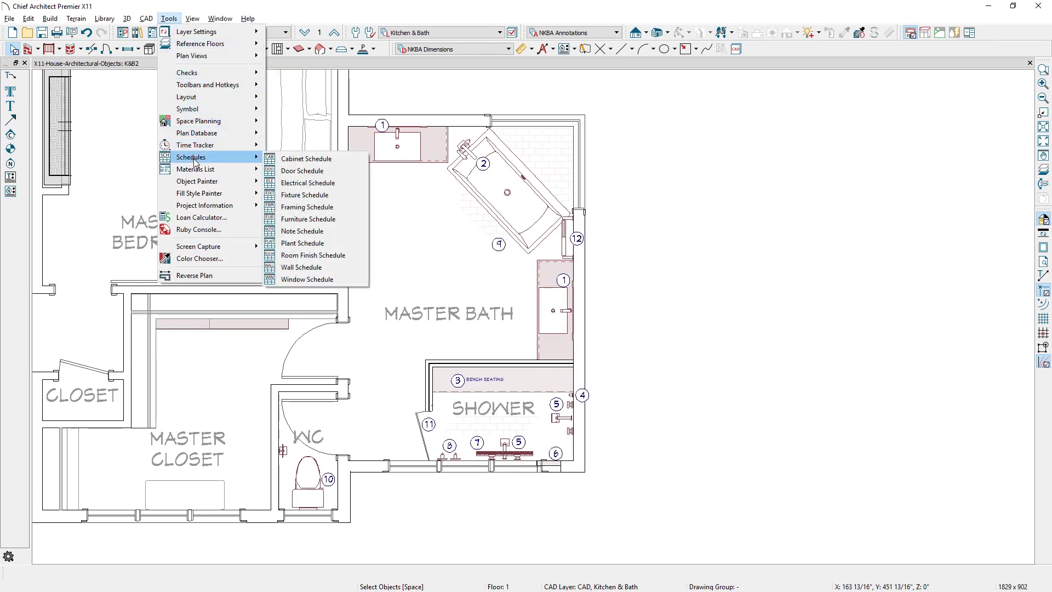
{"action": "left_click", "coordinate": [329, 239]}
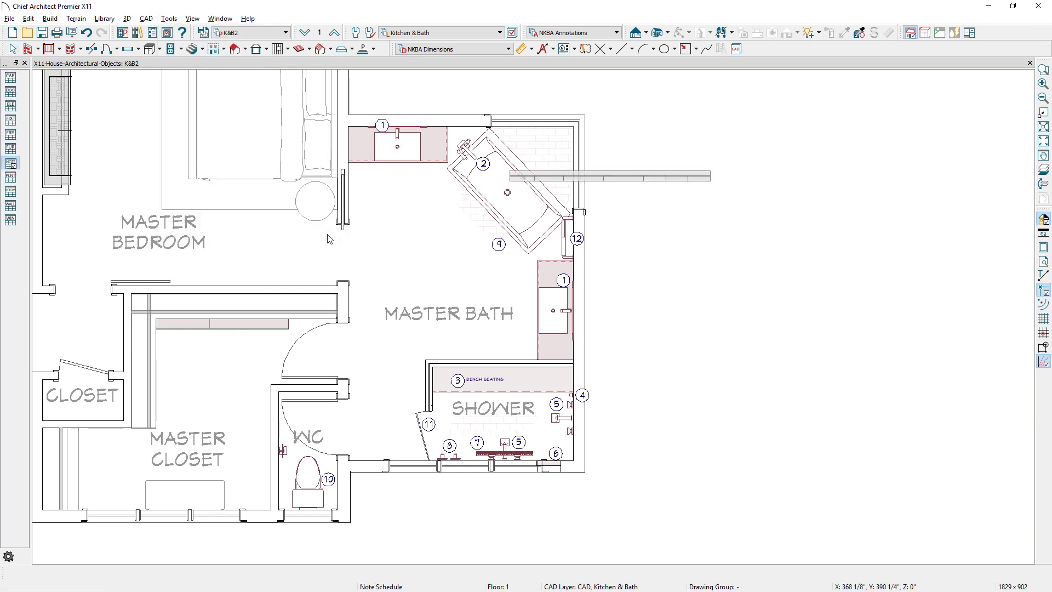
{"action": "left_click", "coordinate": [612, 151]}
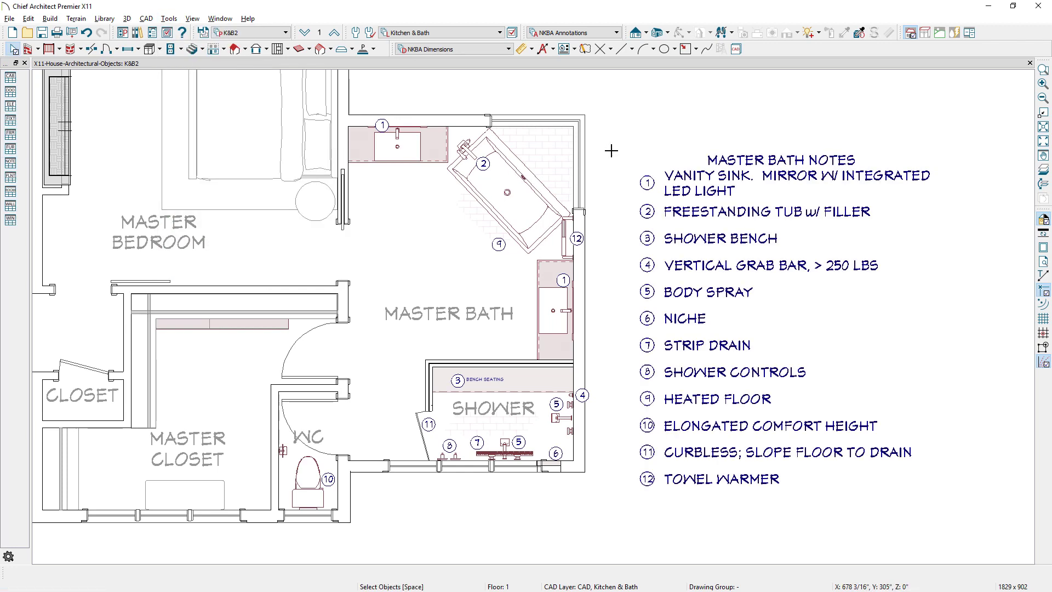
{"action": "double_click", "coordinate": [612, 151]}
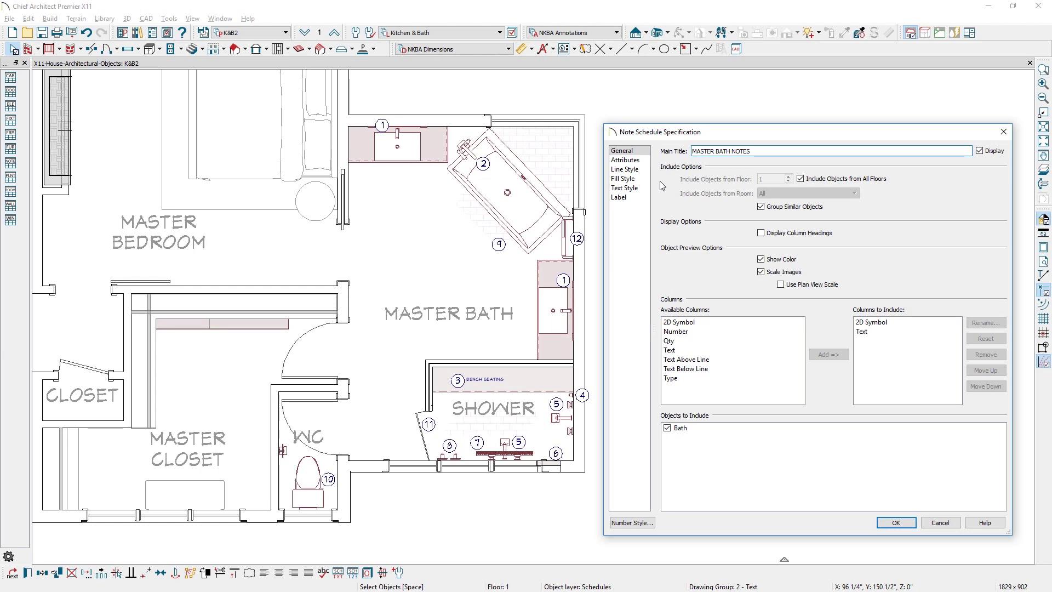
{"action": "key", "text": "Return"}
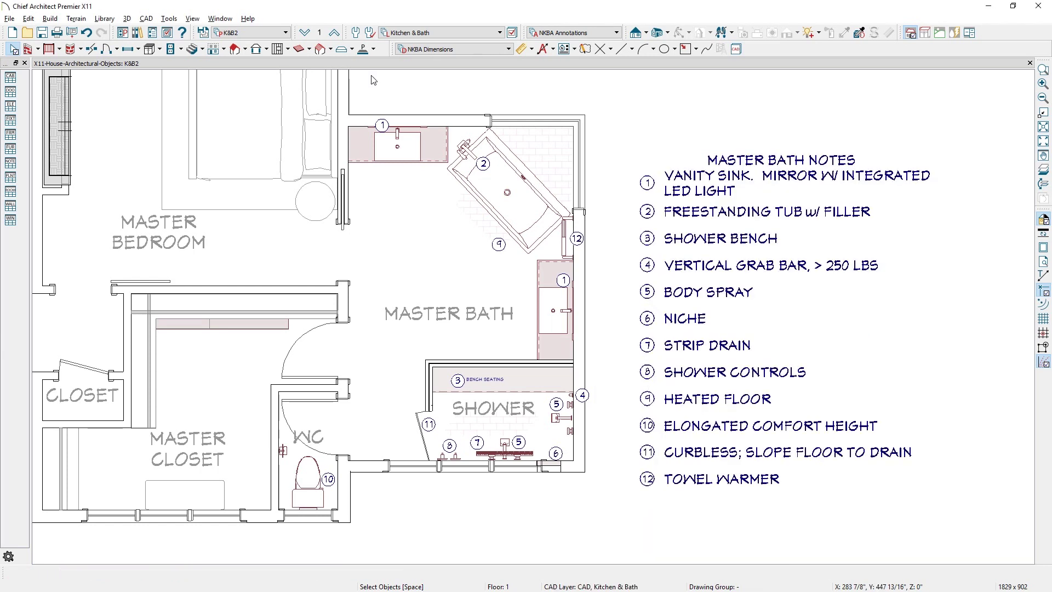
- Examine the K&B Notes note defaults, the current active defaults and the annotation sets in the default settings
{"action": "left_click", "coordinate": [355, 33]}
{"action": "double_click", "coordinate": [133, 354]}
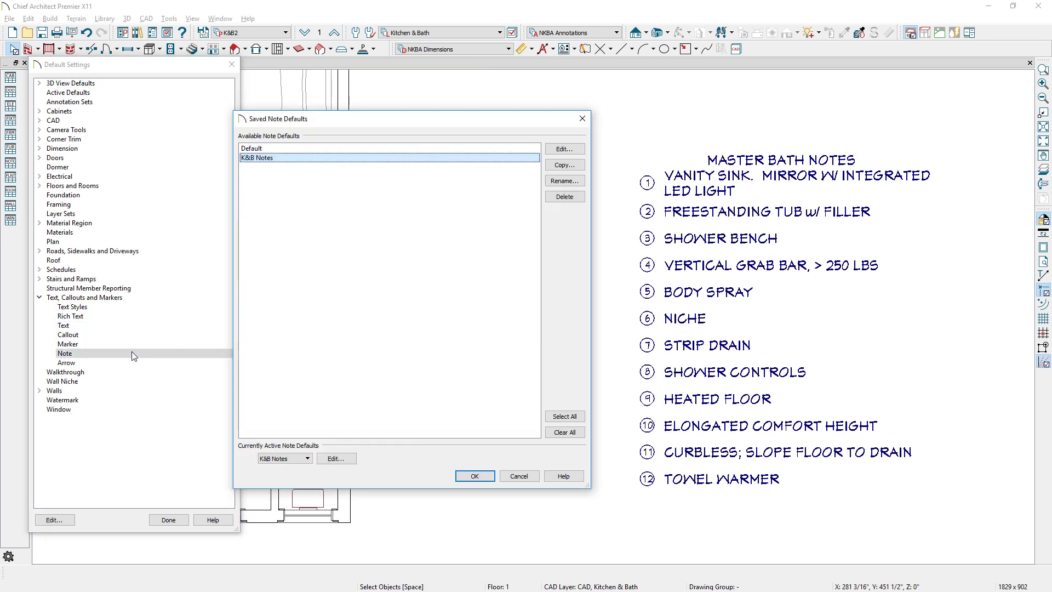
{"action": "key", "text": "alt+e"}
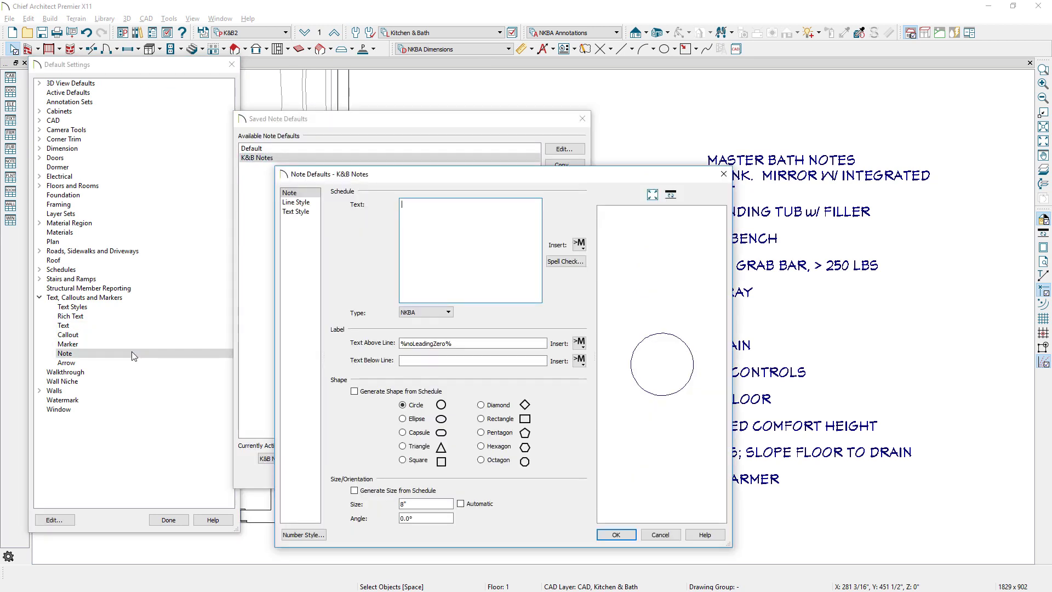
{"action": "key", "text": "Escape"}
{"action": "key", "text": "Escape"}
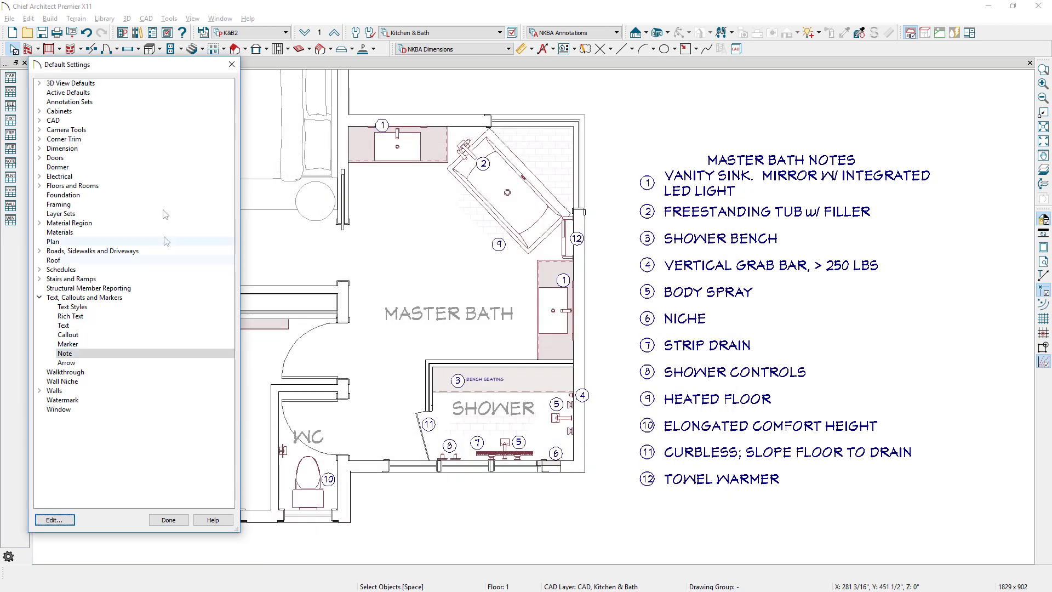
{"action": "double_click", "coordinate": [158, 97]}
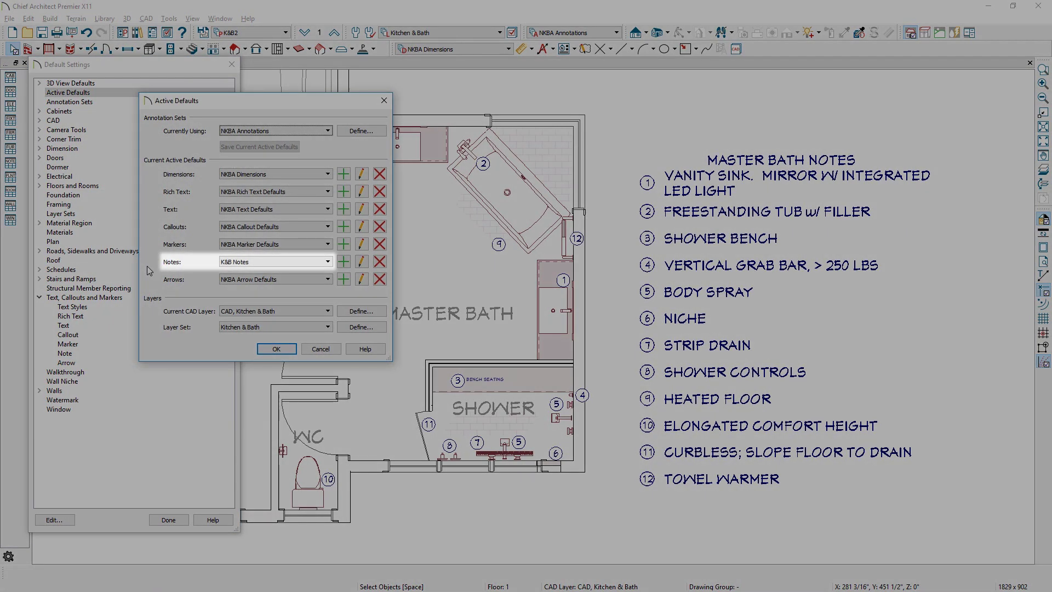
{"action": "key", "text": "Escape"}
{"action": "double_click", "coordinate": [122, 102]}
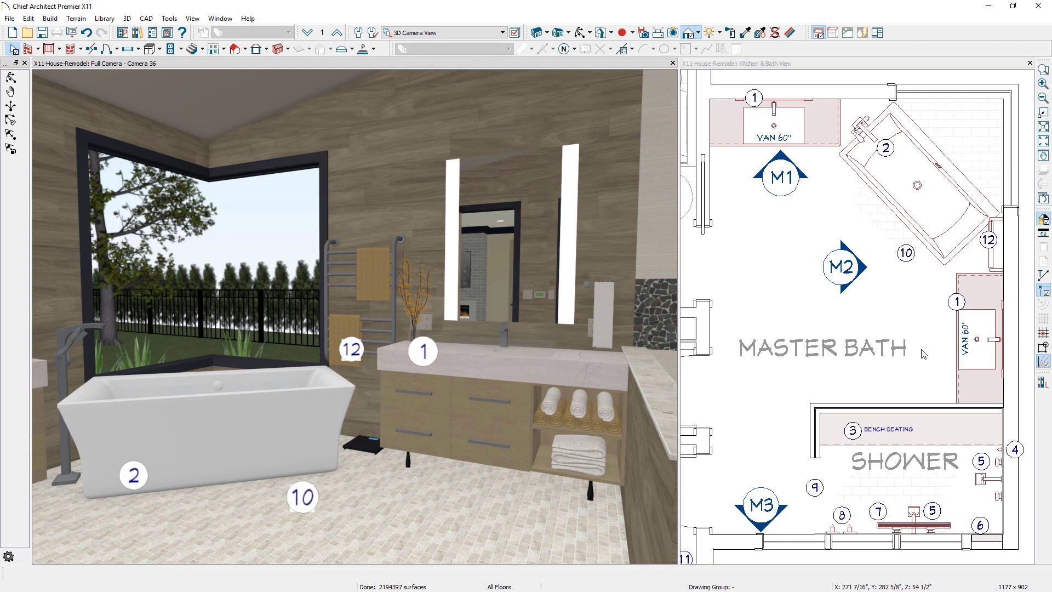
- Turn off the display of the "Text, Kitchen & Bath" layer in the 3D Camera View layer set
{"action": "left_click", "coordinate": [515, 33]}
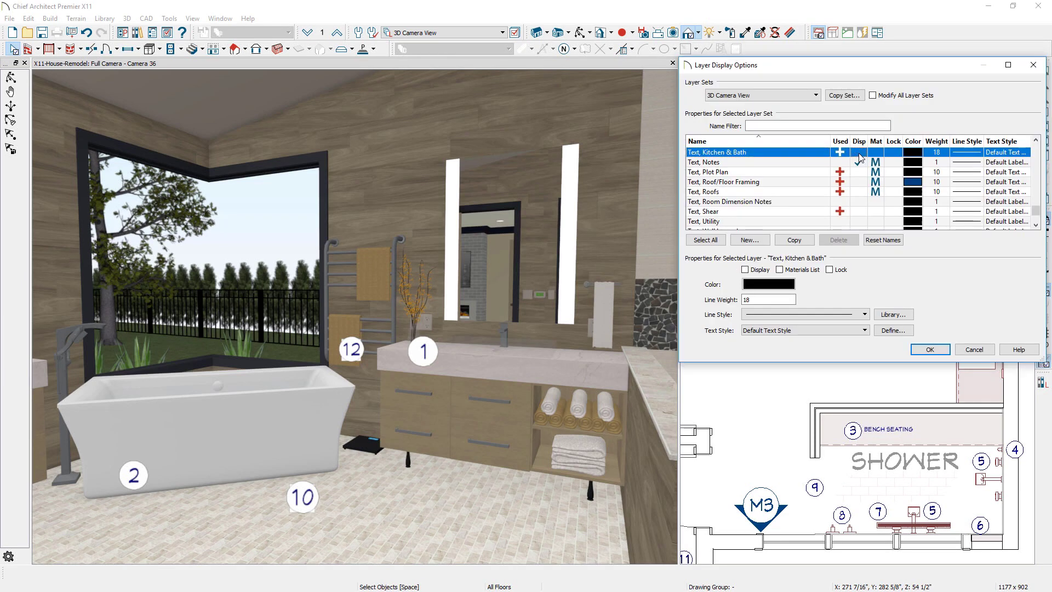
{"action": "left_click", "coordinate": [859, 153]}
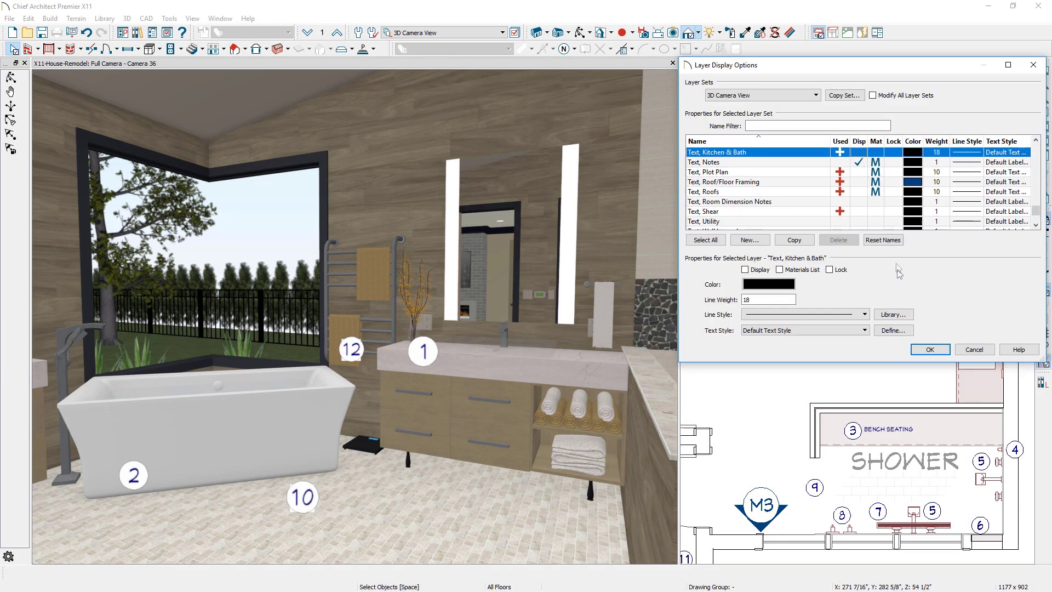
{"action": "left_click", "coordinate": [930, 349]}
- Open the 3D Viewer file export for "Stone Creek Project" and review the list of notes that can be included
{"action": "left_click", "coordinate": [10, 19]}
{"action": "mouse_move", "coordinate": [110, 234]}
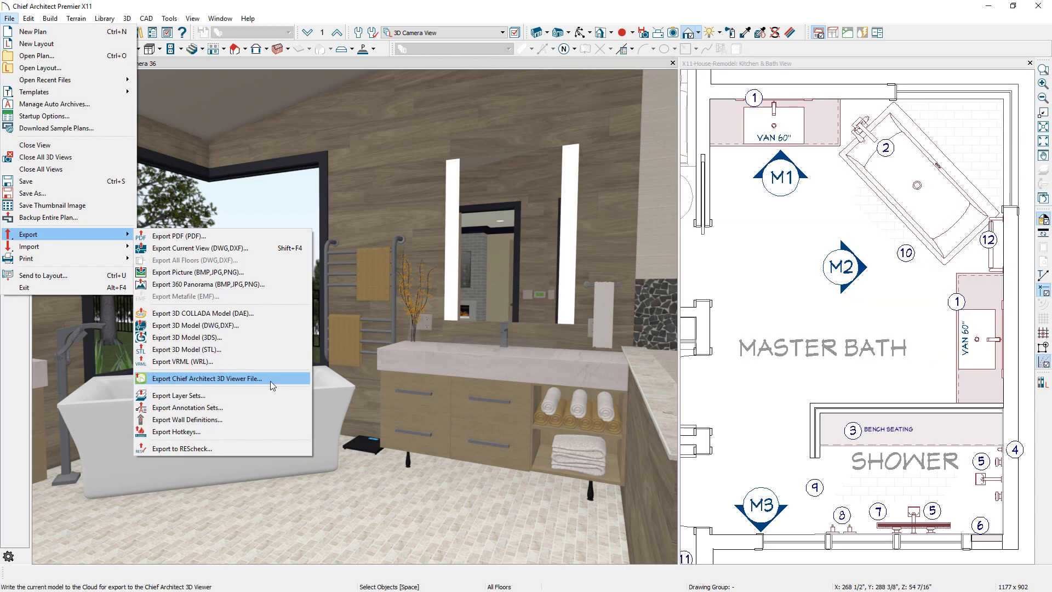
{"action": "left_click", "coordinate": [271, 378]}
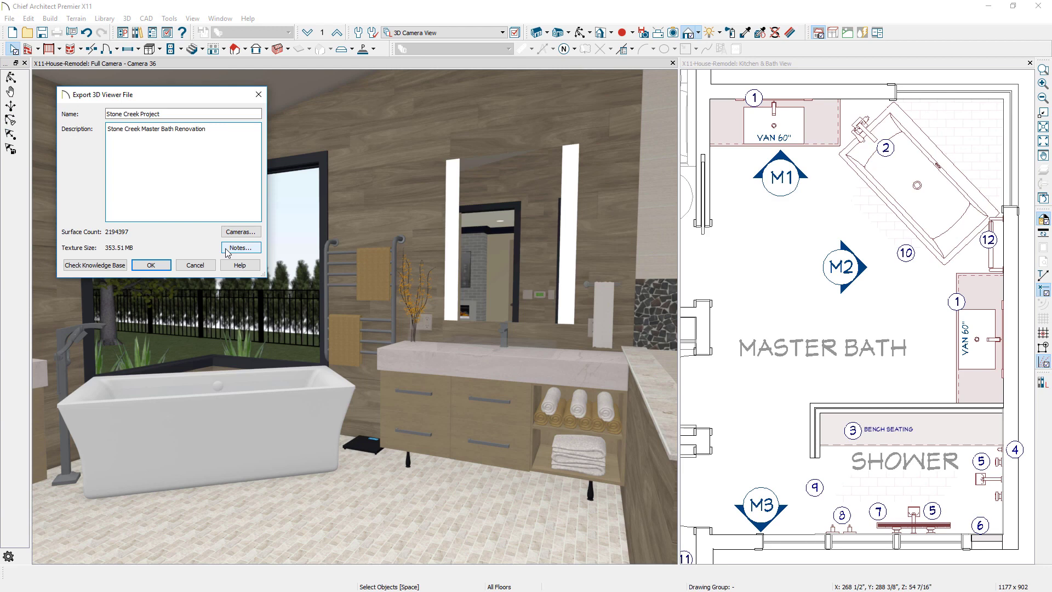
{"action": "left_click", "coordinate": [228, 249]}
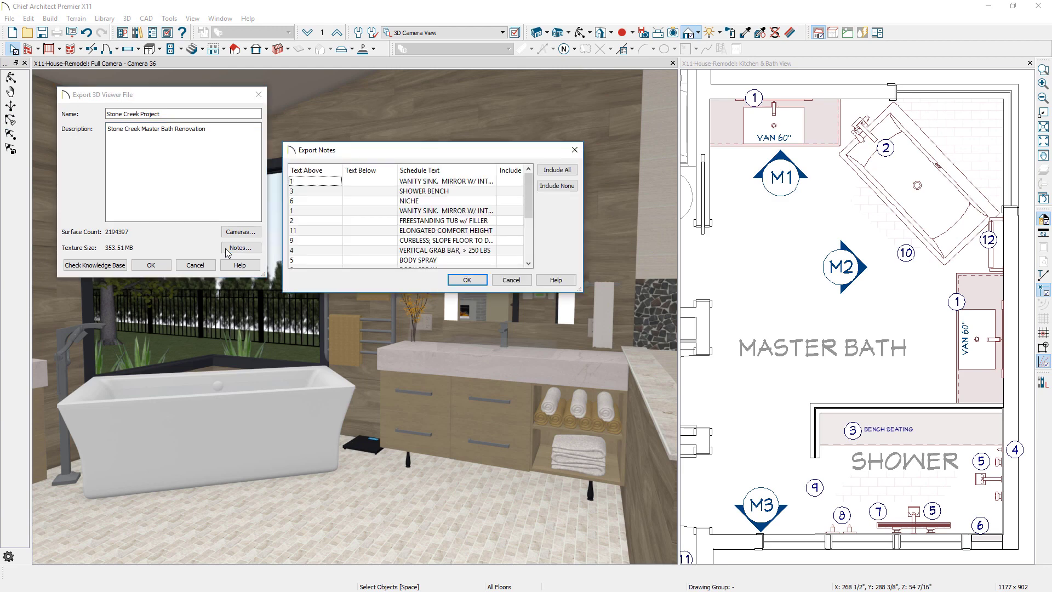
{"action": "left_click_drag", "start_coordinate": [316, 182], "coordinate": [317, 203]}
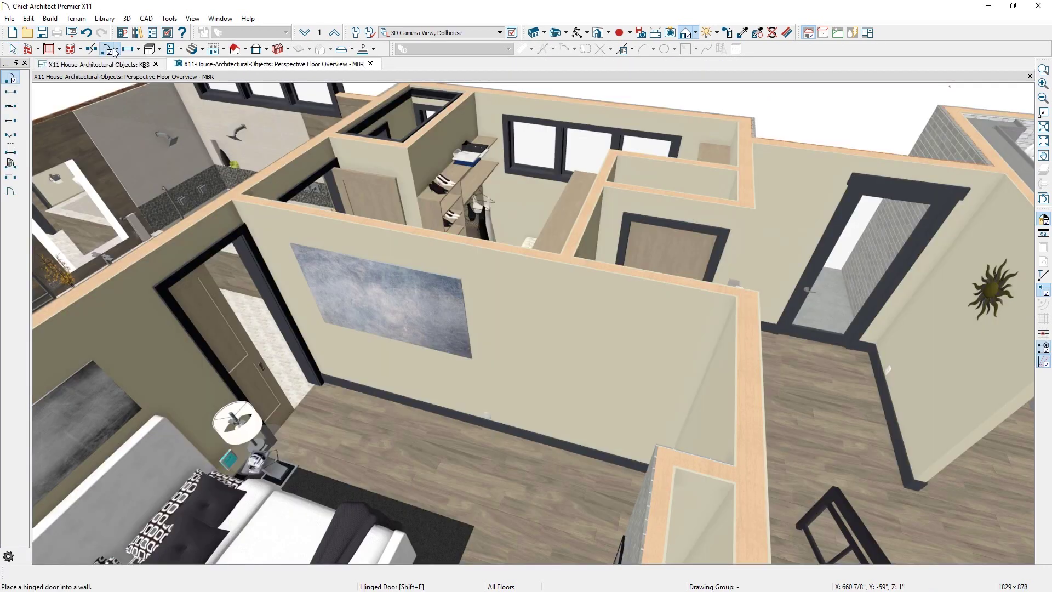
- Place a barn door in the bedroom wall between the wall art and the wall corner in the dollhouse view
{"action": "left_click", "coordinate": [114, 47]}
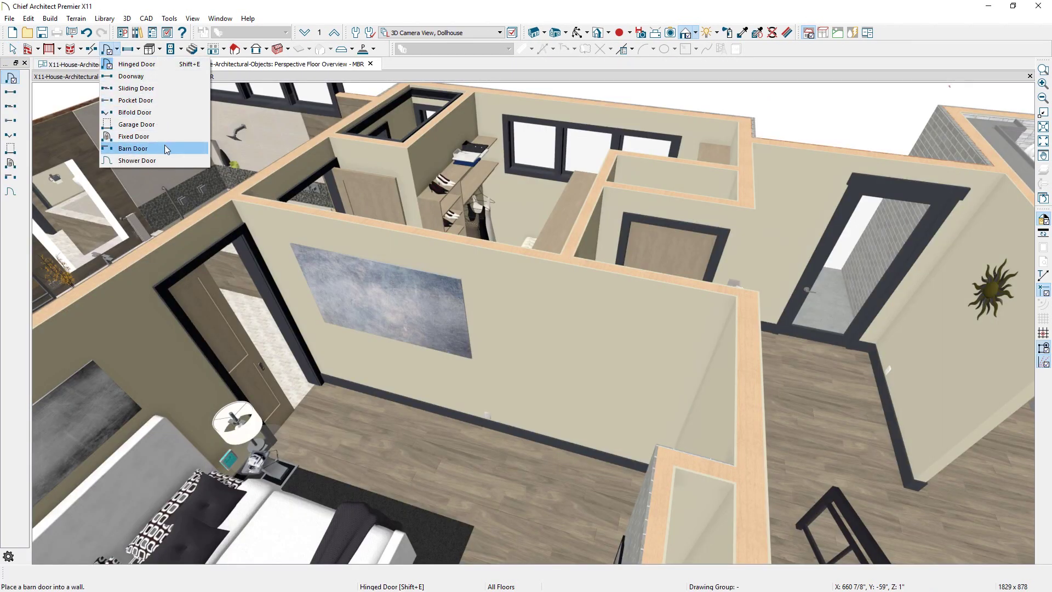
{"action": "left_click", "coordinate": [167, 149]}
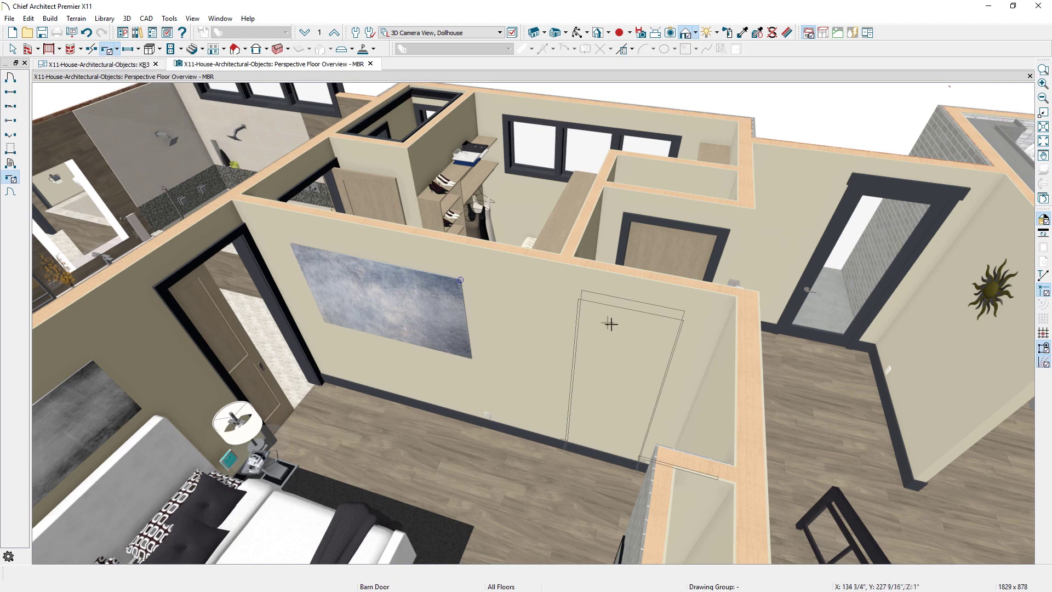
{"action": "left_click", "coordinate": [619, 331]}
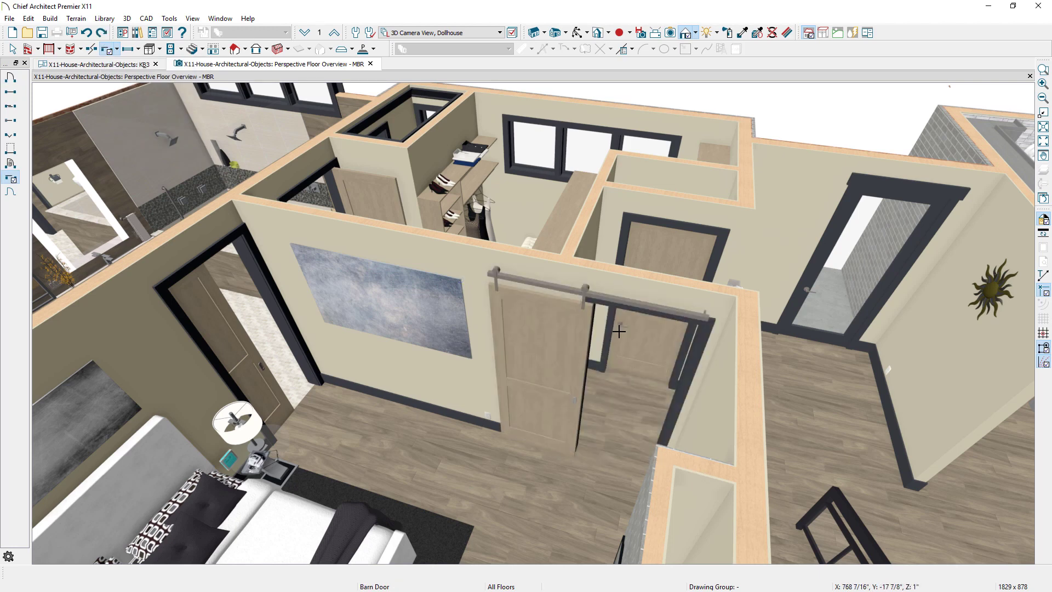
- Review the new barn door's hardware settings and set the door's percent open to 75%
{"action": "double_click", "coordinate": [619, 331]}
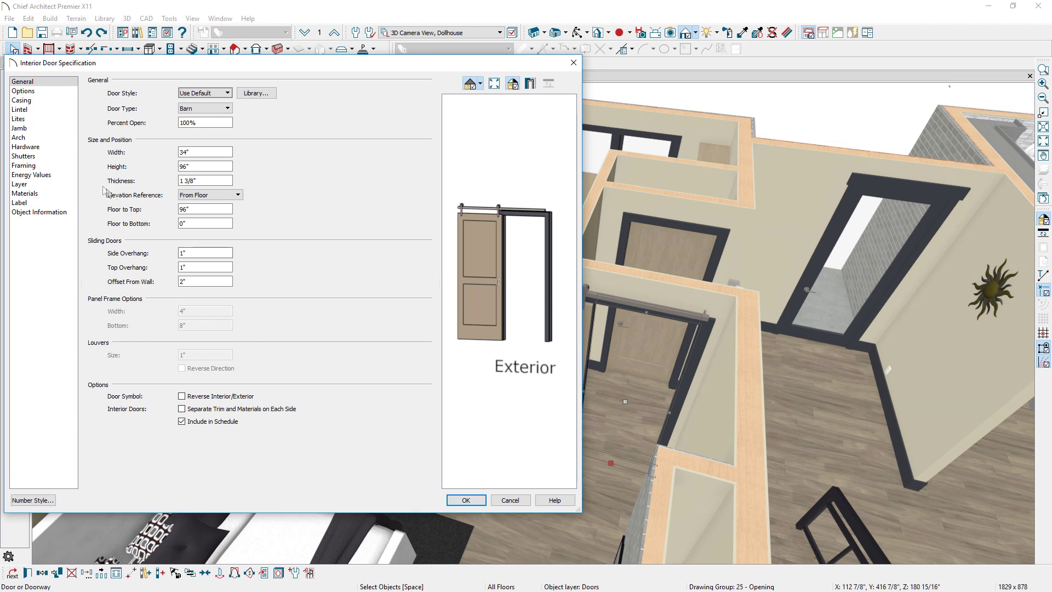
{"action": "left_click", "coordinate": [26, 147]}
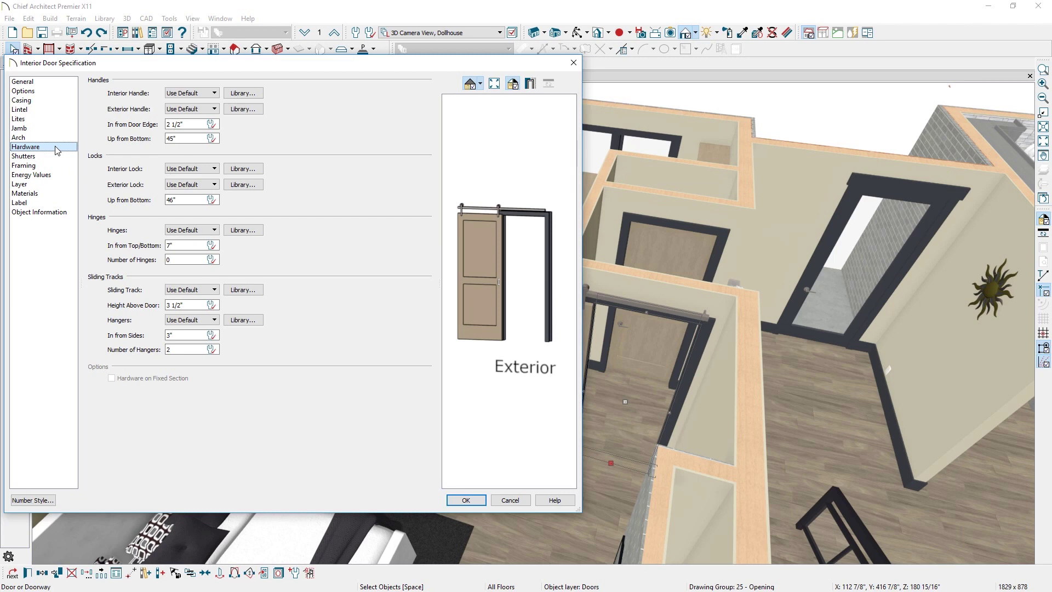
{"action": "left_click", "coordinate": [61, 81]}
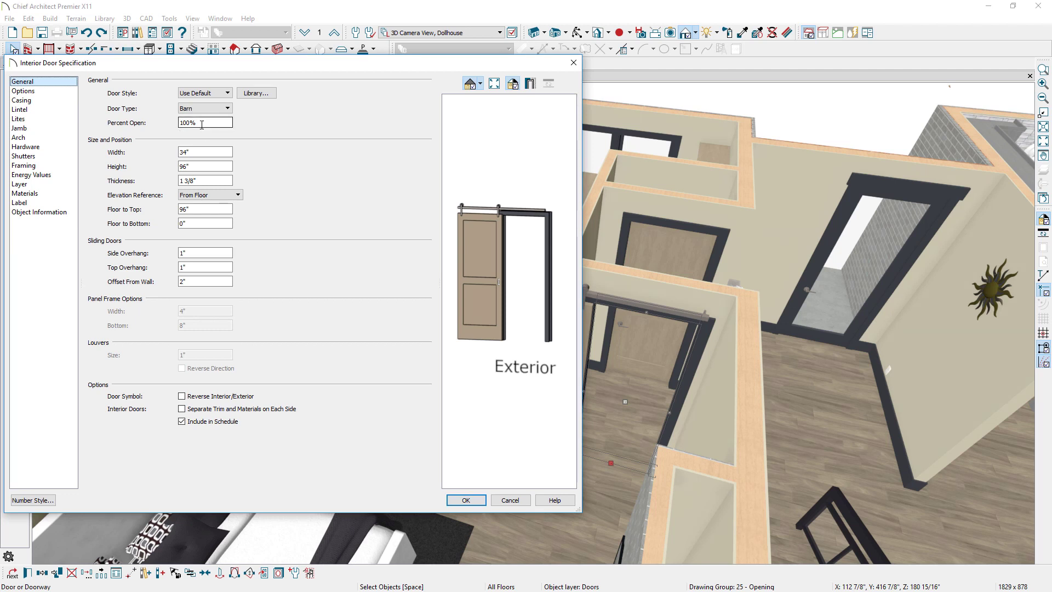
{"action": "double_click", "coordinate": [201, 124]}
{"action": "type", "text": "75%"}
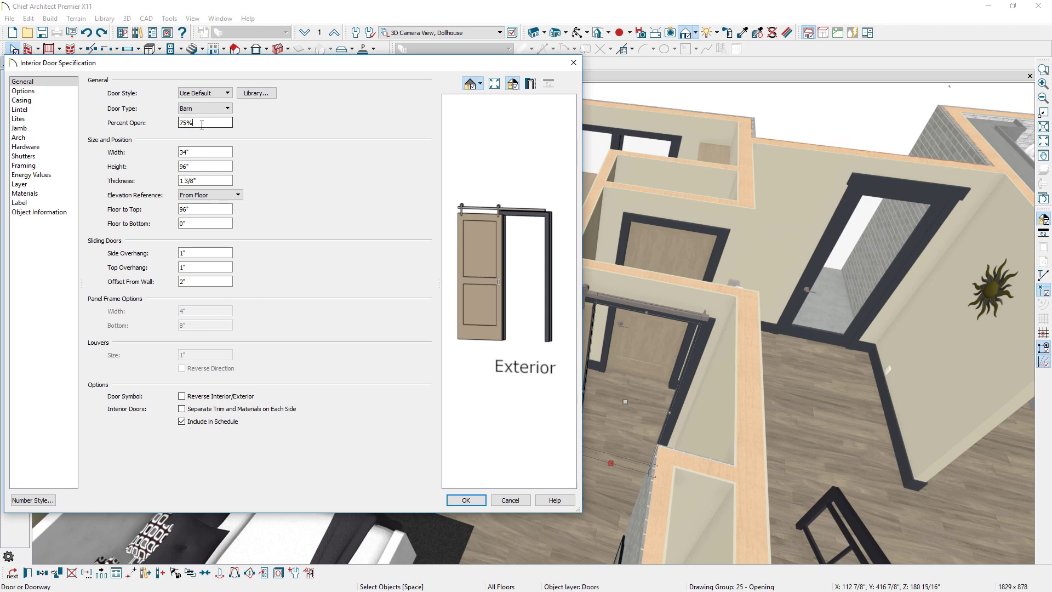
{"action": "key", "text": "Return"}
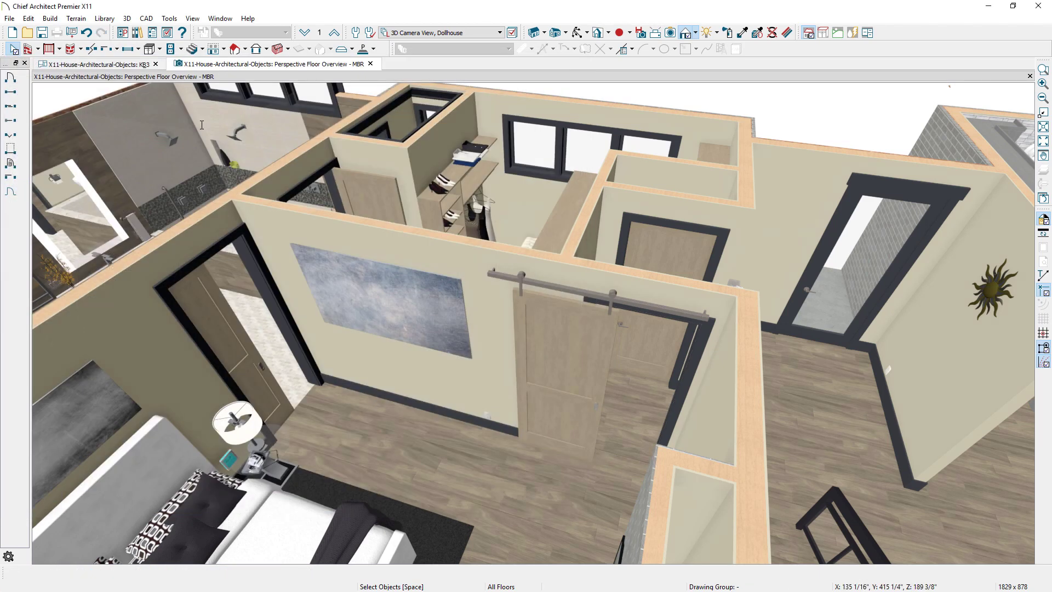
- Place a fixed door in the exterior wall directly beside the existing glass door in the dollhouse view
{"action": "left_click", "coordinate": [117, 49]}
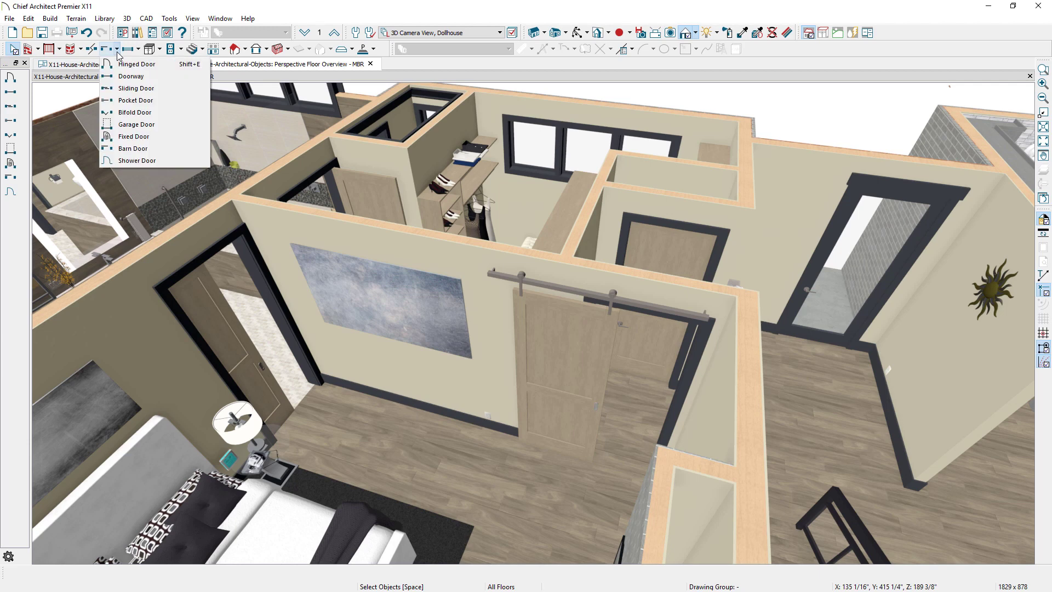
{"action": "left_click", "coordinate": [160, 137]}
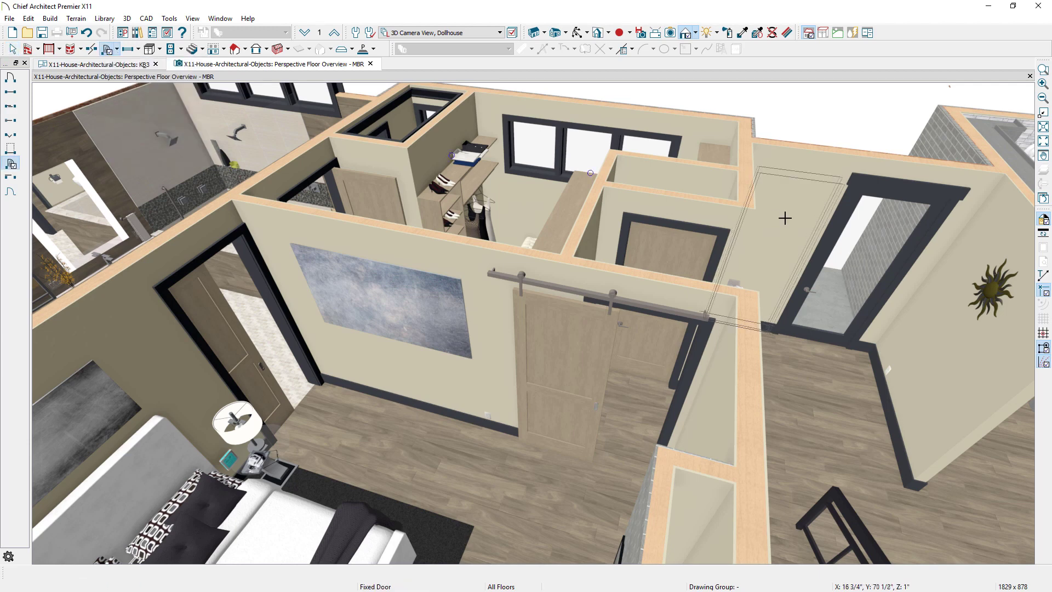
{"action": "left_click", "coordinate": [790, 218]}
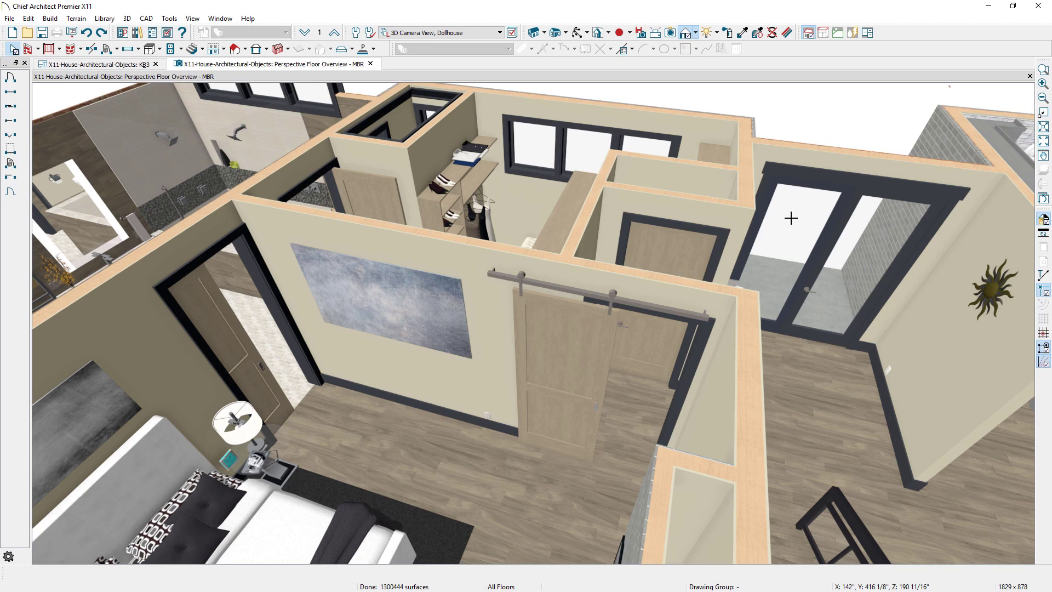
- Set the five-panel exterior sliding door facing the patio to Show Open in its 3D display options
{"action": "double_click", "coordinate": [791, 218]}
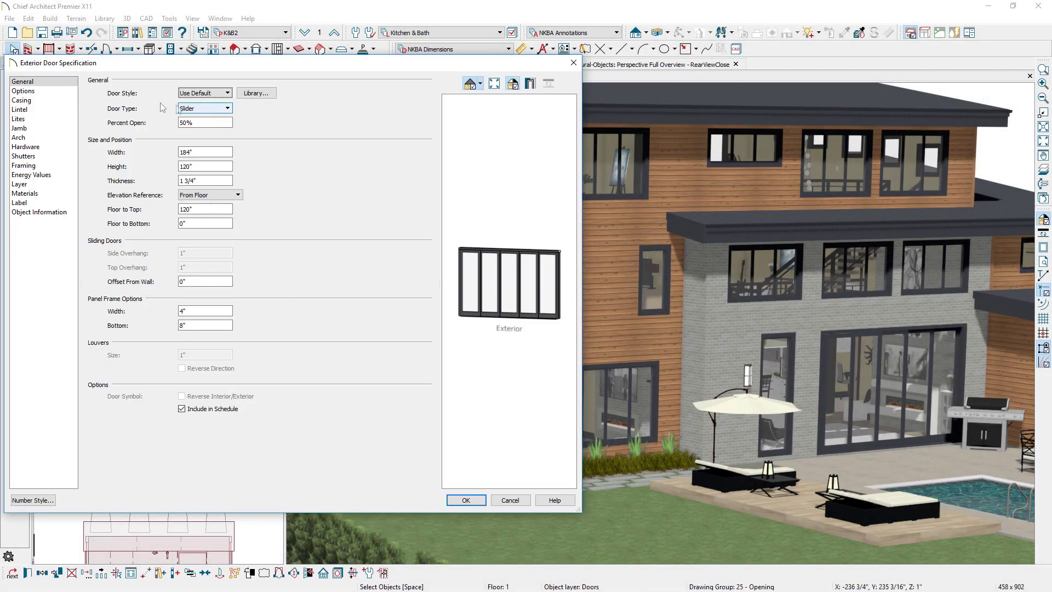
{"action": "left_click", "coordinate": [53, 91]}
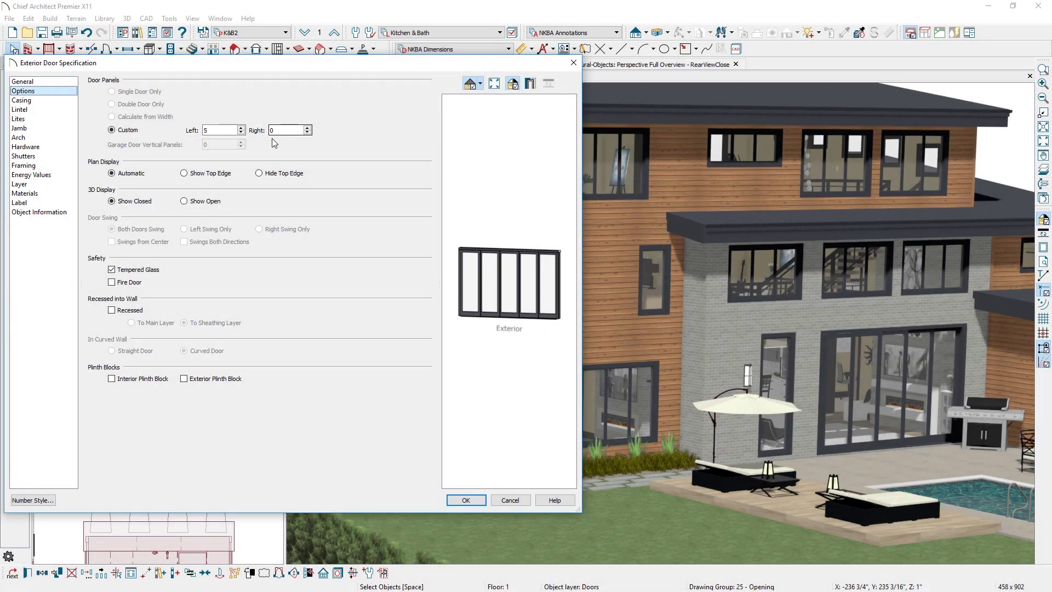
{"action": "left_click", "coordinate": [184, 201]}
{"action": "key", "text": "Return"}
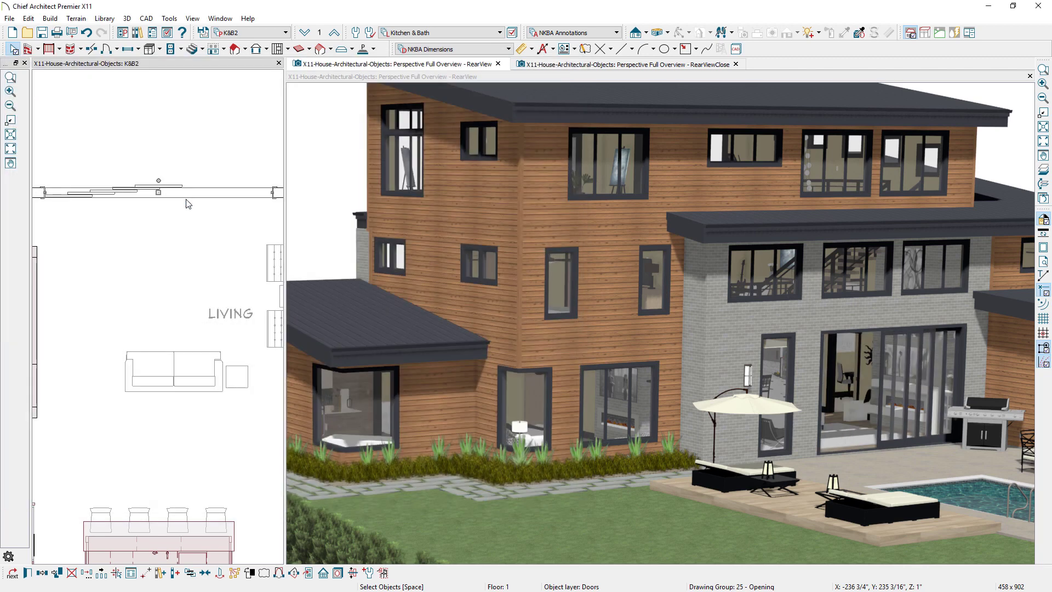
- Turn on Sloped Soffit and Place Under Ceiling for the five selected ceiling beams in the Art Studio
{"action": "left_click_drag", "start_coordinate": [779, 280], "coordinate": [1005, 462]}
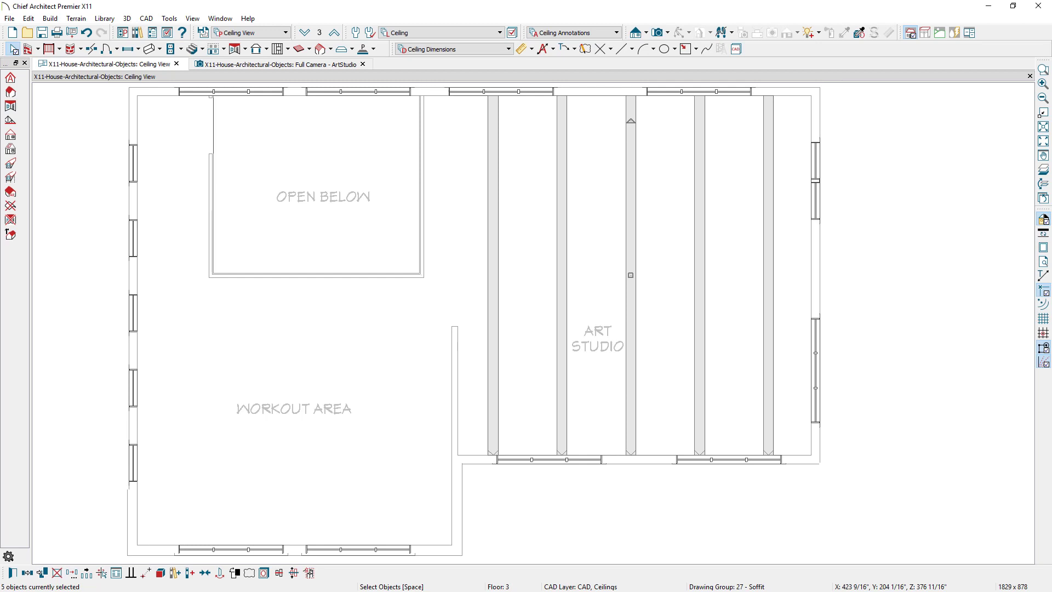
{"action": "key", "text": "ctrl+e"}
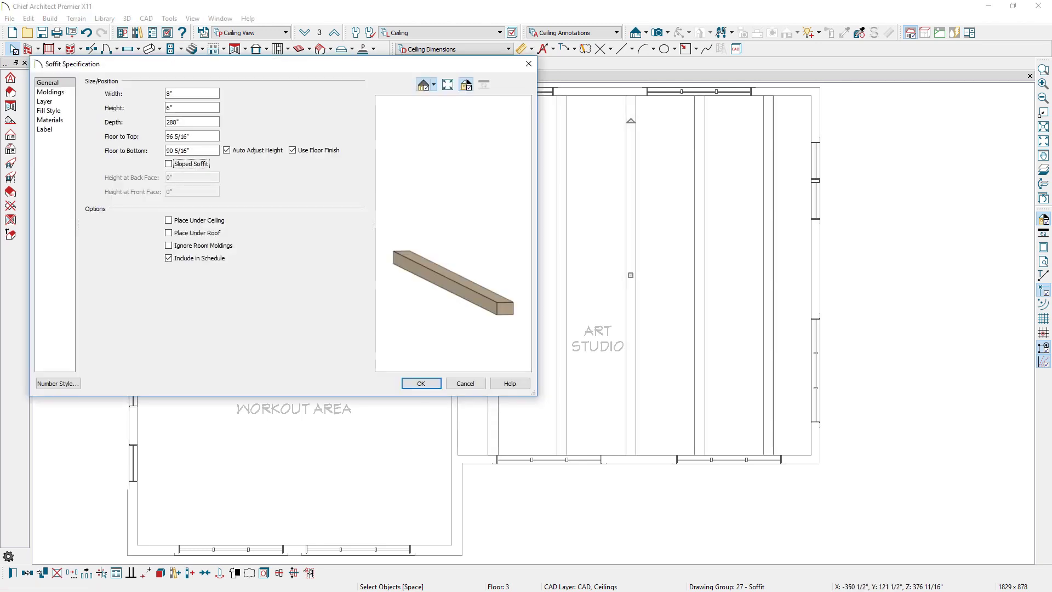
{"action": "left_click", "coordinate": [168, 165]}
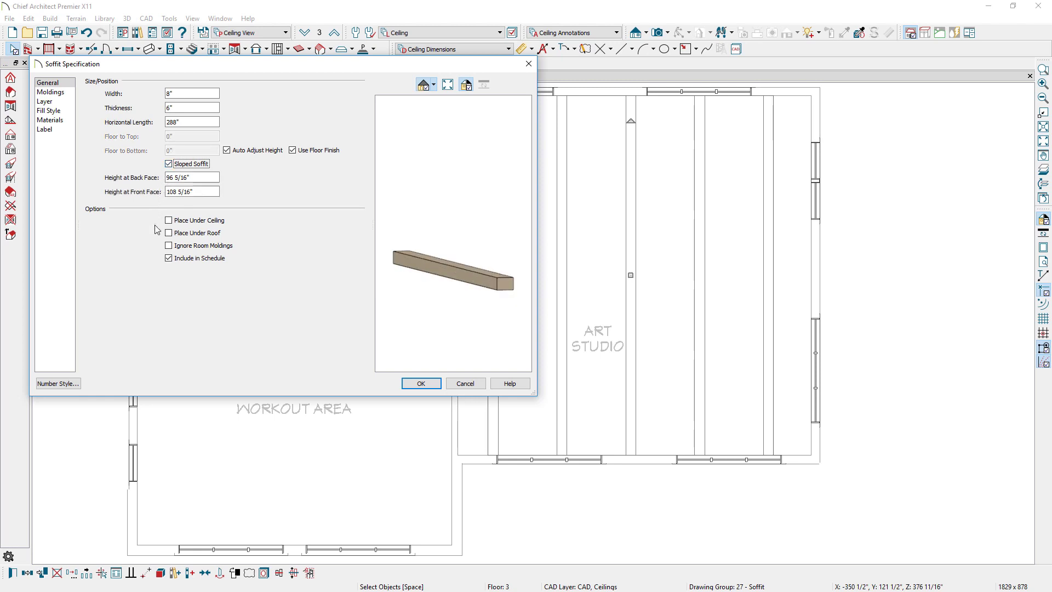
{"action": "left_click", "coordinate": [172, 222]}
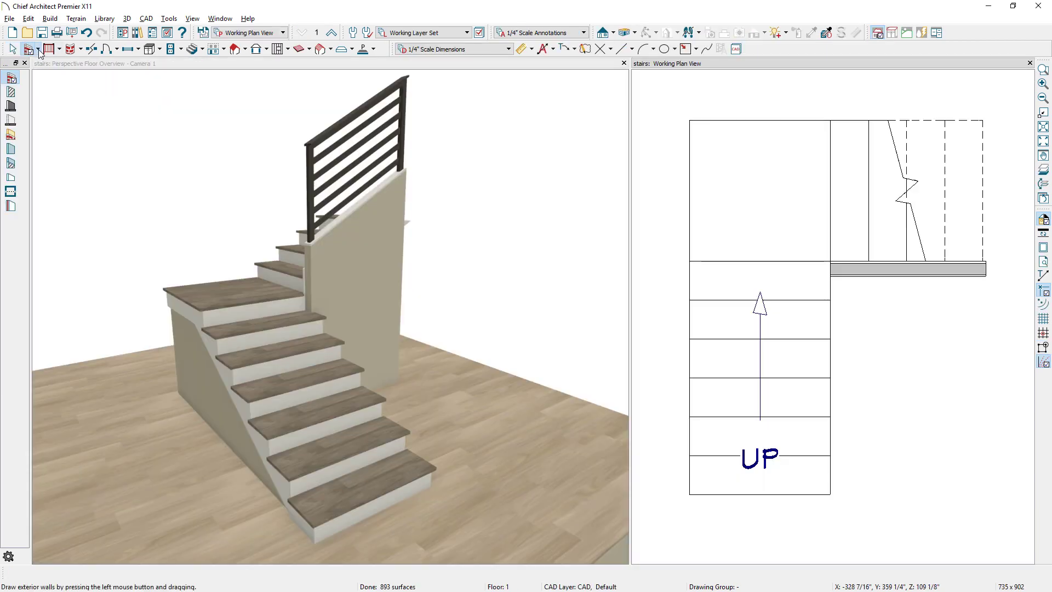
- Draw a straight half-wall along the open side of the lower stair flight, up to the existing wall at the landing
{"action": "left_click", "coordinate": [38, 48]}
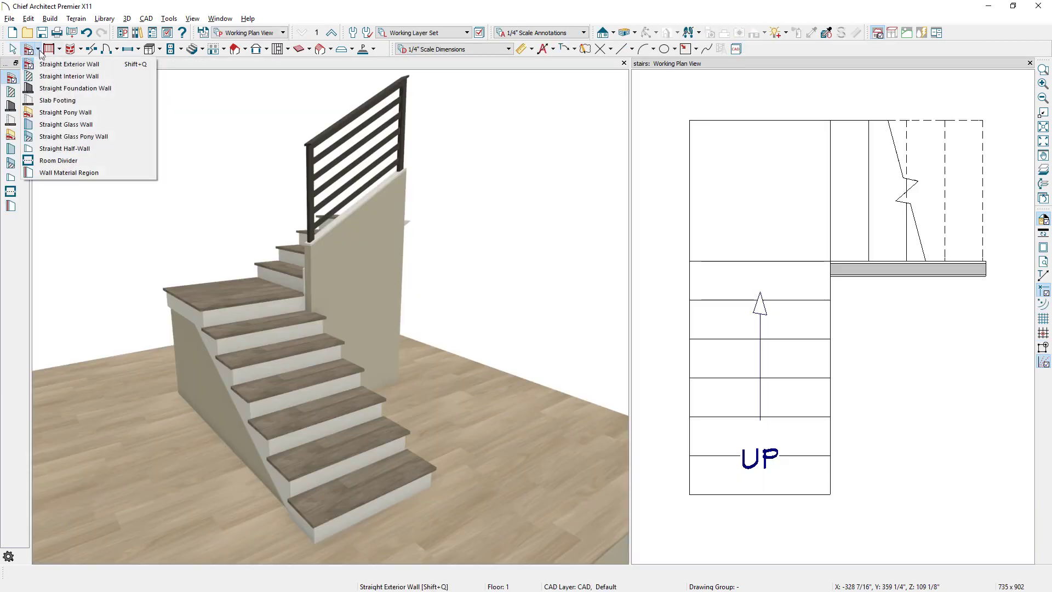
{"action": "left_click", "coordinate": [101, 148]}
{"action": "left_click_drag", "start_coordinate": [830, 494], "coordinate": [834, 275]}
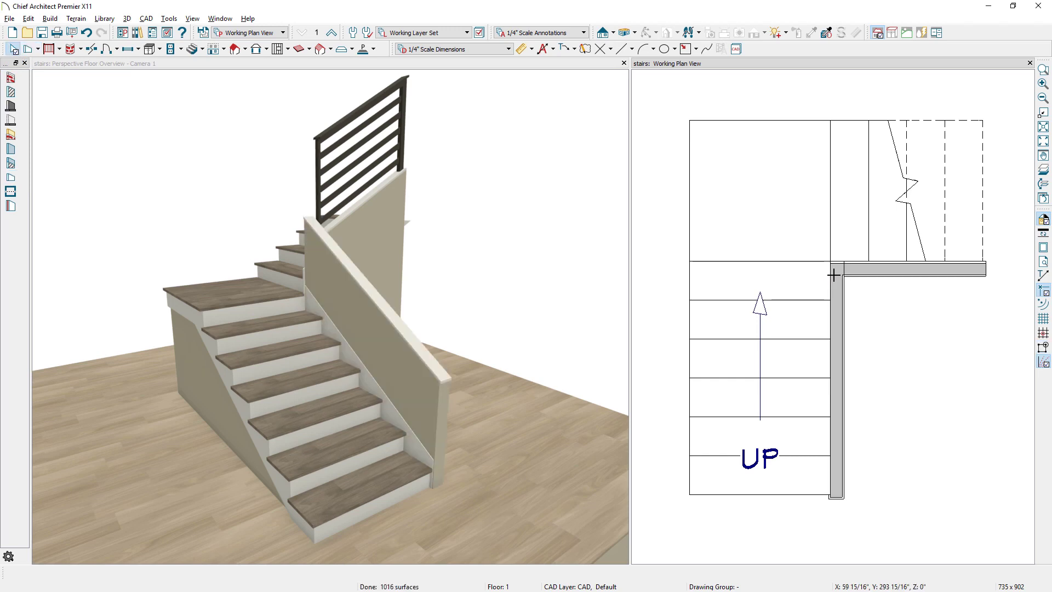
- Change the new half-wall's rail style to Panels and turn it into a pony wall
{"action": "double_click", "coordinate": [837, 296]}
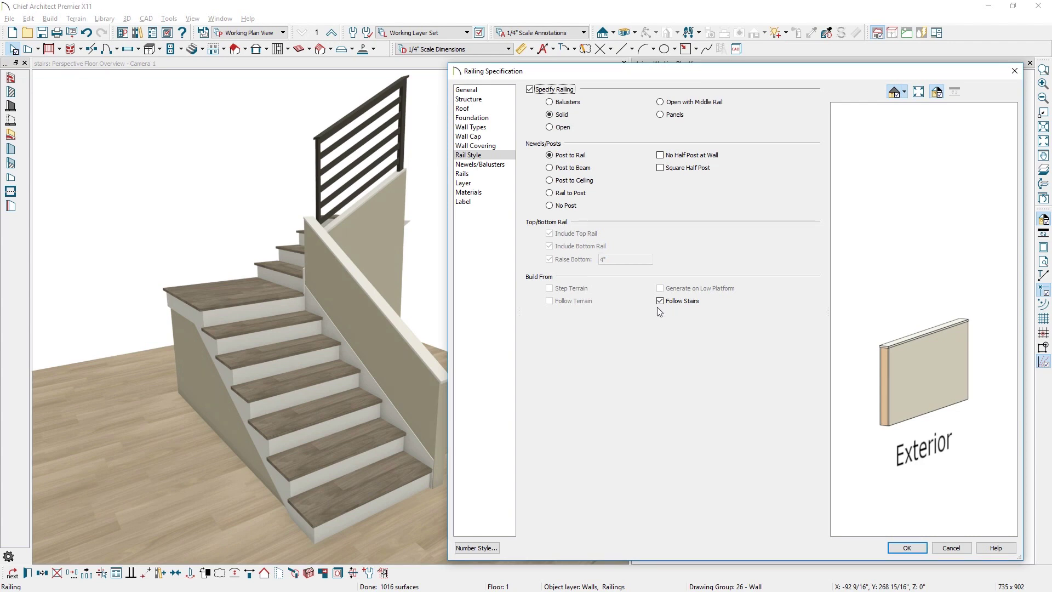
{"action": "left_click", "coordinate": [661, 114]}
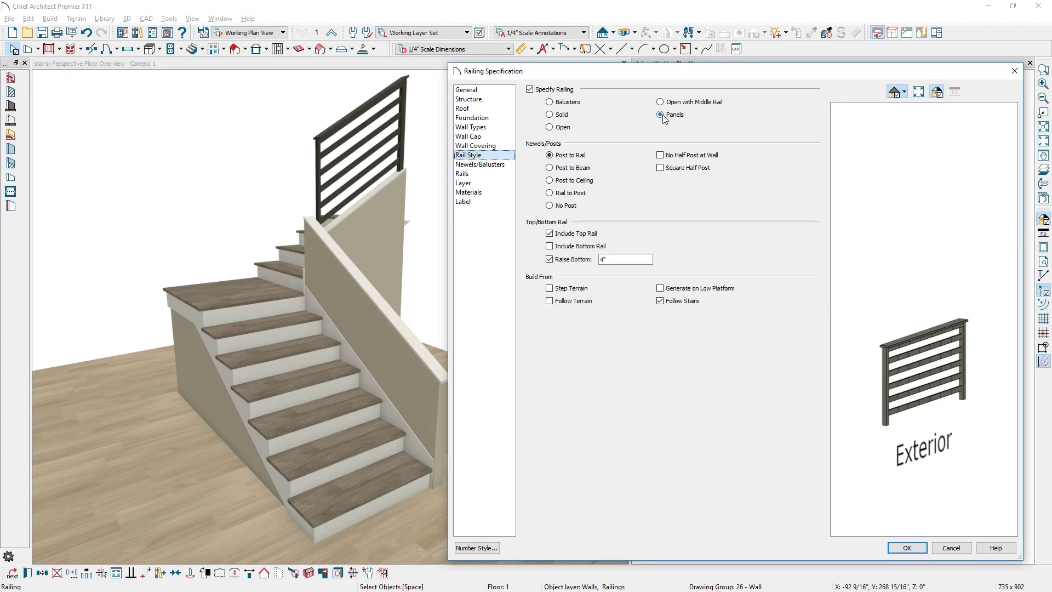
{"action": "left_click", "coordinate": [504, 128]}
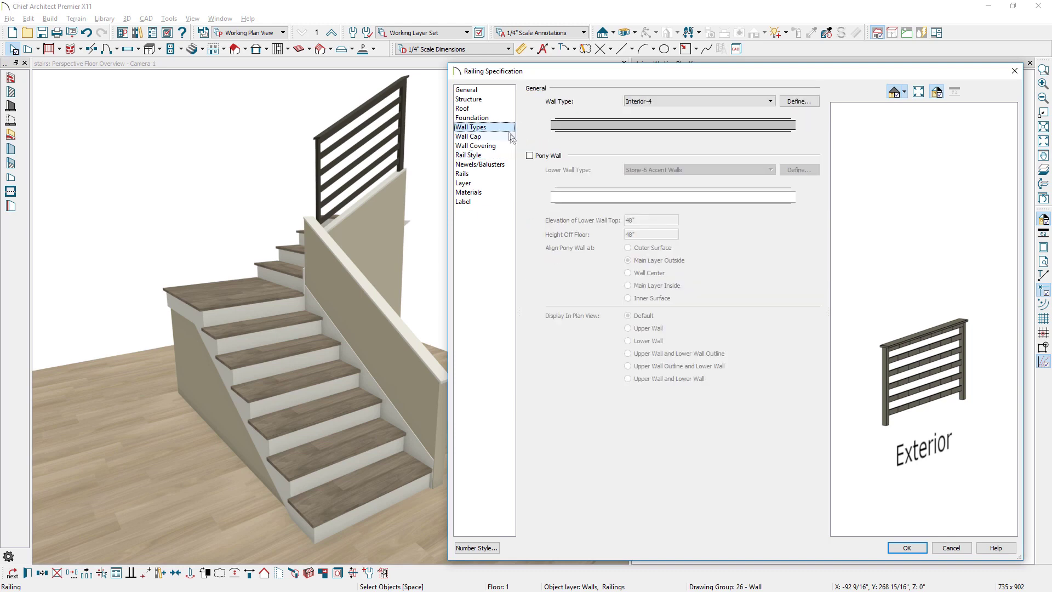
{"action": "left_click", "coordinate": [530, 155]}
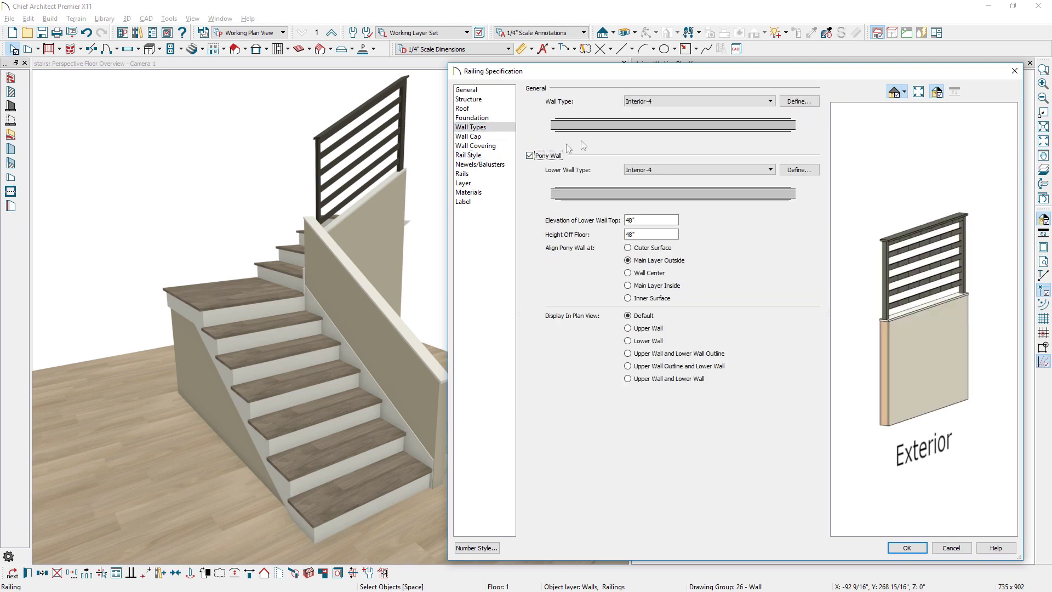
- Set the pony wall's upper wall type to Interior Railing and the elevation of the lower wall top to 20"
{"action": "left_click", "coordinate": [658, 101]}
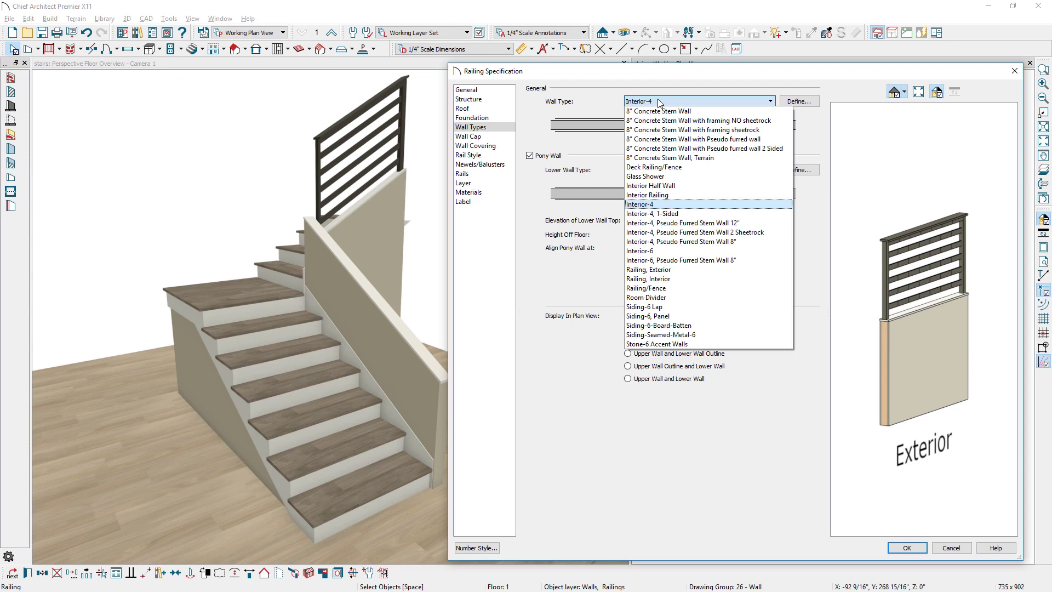
{"action": "key", "text": "Up"}
{"action": "key", "text": "Return"}
{"action": "left_click", "coordinate": [652, 221]}
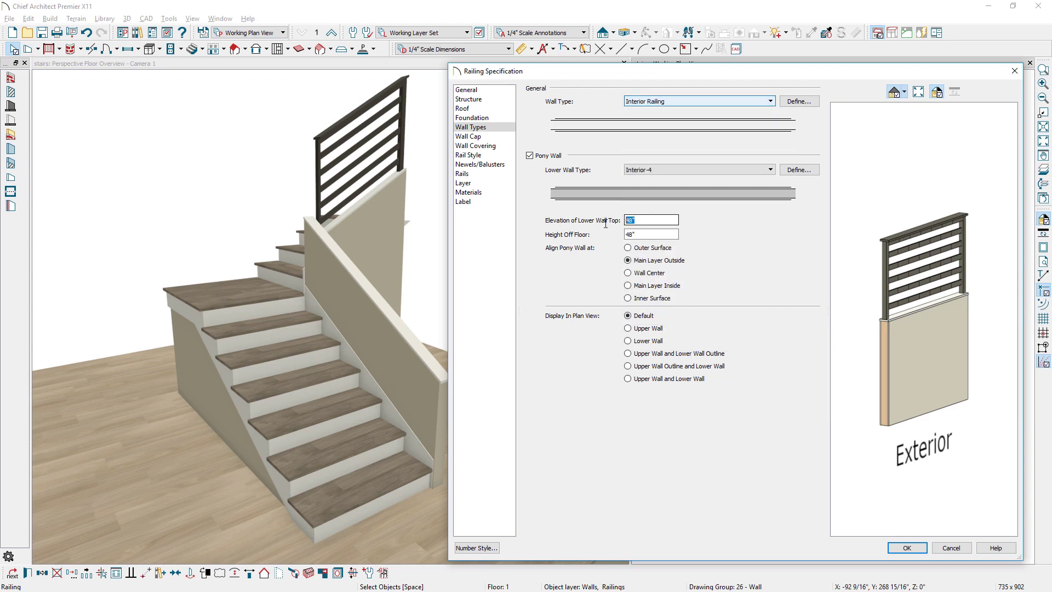
{"action": "type", "text": "20"}
{"action": "key", "text": "Tab"}
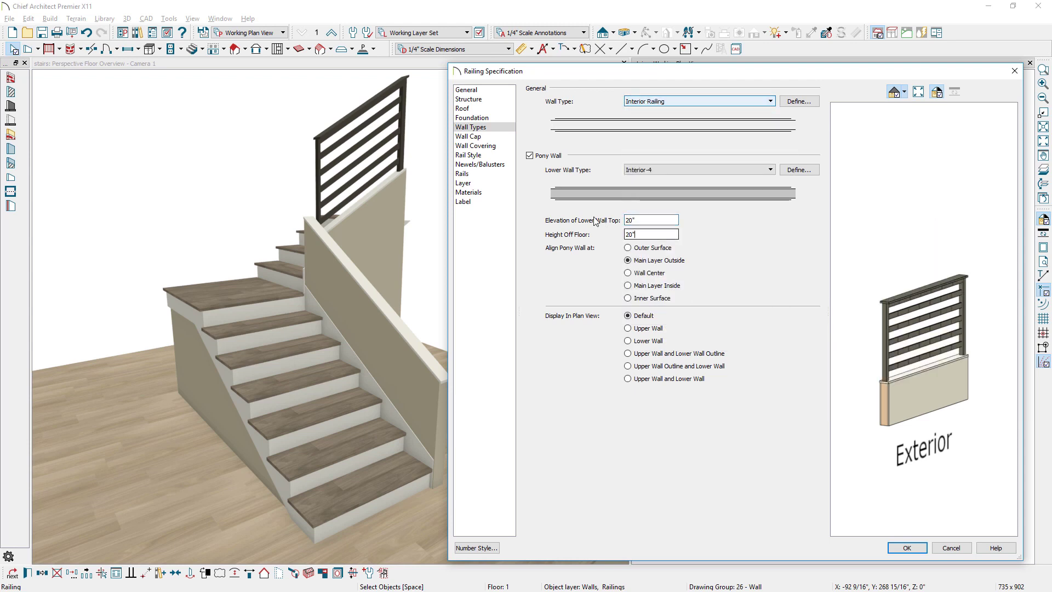
{"action": "left_click", "coordinate": [905, 548]}
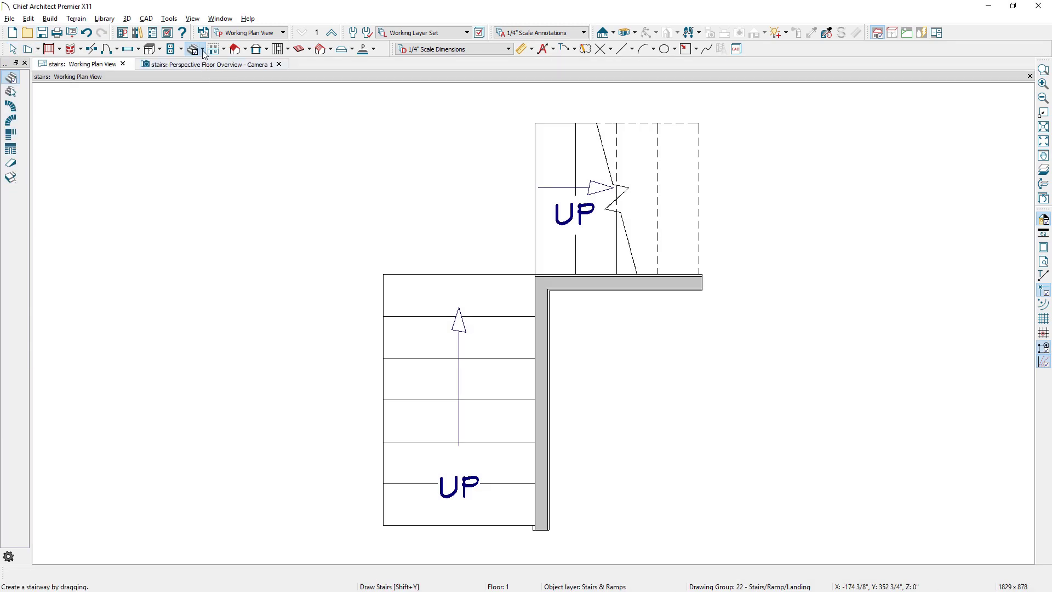
- Draw a triangular landing beside the upper stair flight, in the empty corner between the two flights
{"action": "left_click", "coordinate": [202, 50]}
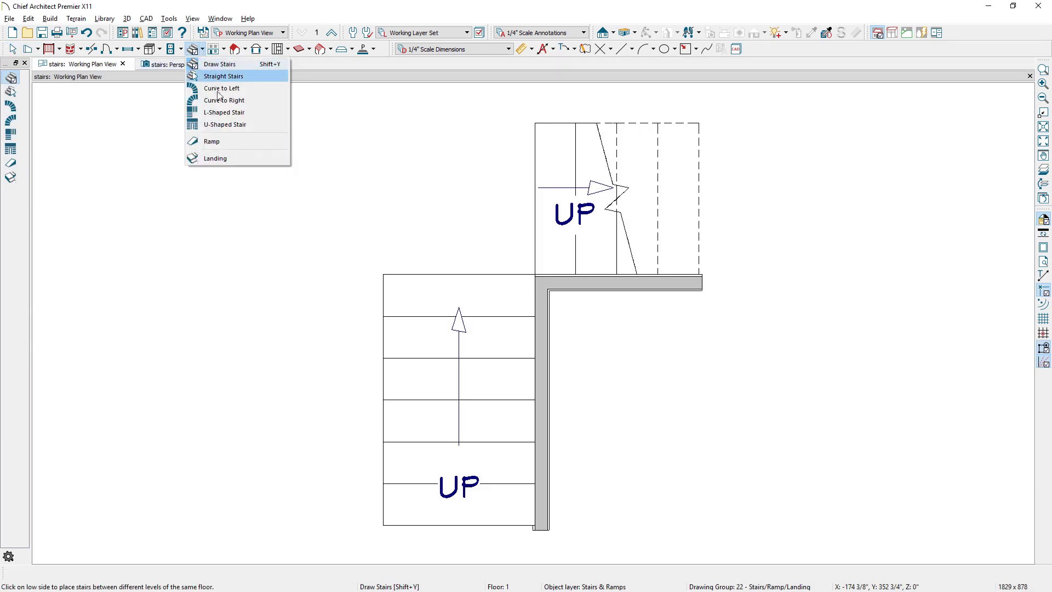
{"action": "left_click", "coordinate": [255, 158]}
{"action": "left_click_drag", "start_coordinate": [535, 123], "coordinate": [535, 273]}
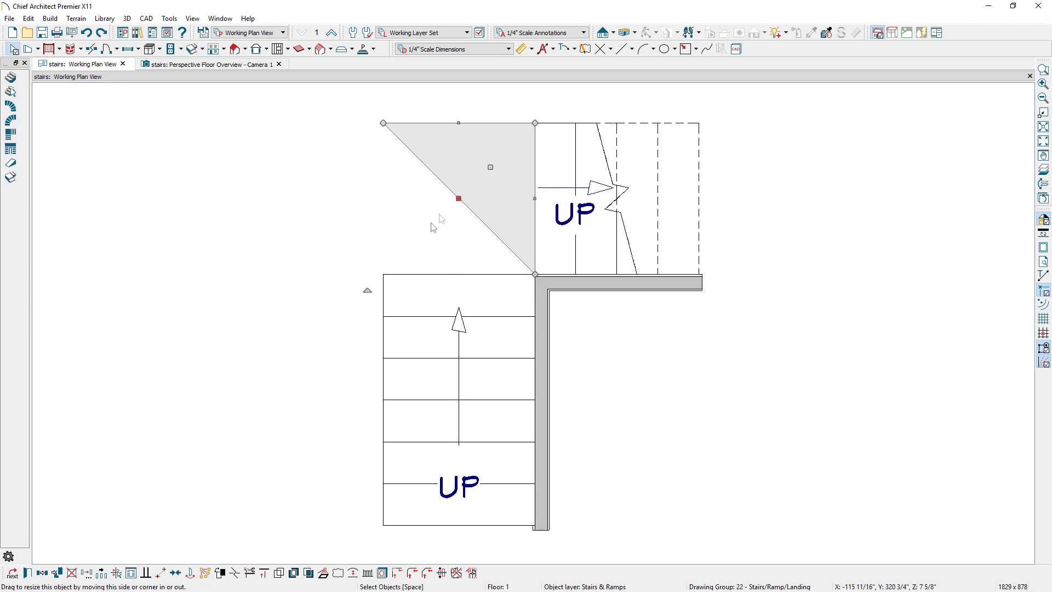
- Reflect a copy of the triangular landing about its diagonal edge to fill the corner between the flights
{"action": "key", "text": "space"}
{"action": "left_click", "coordinate": [52, 555]}
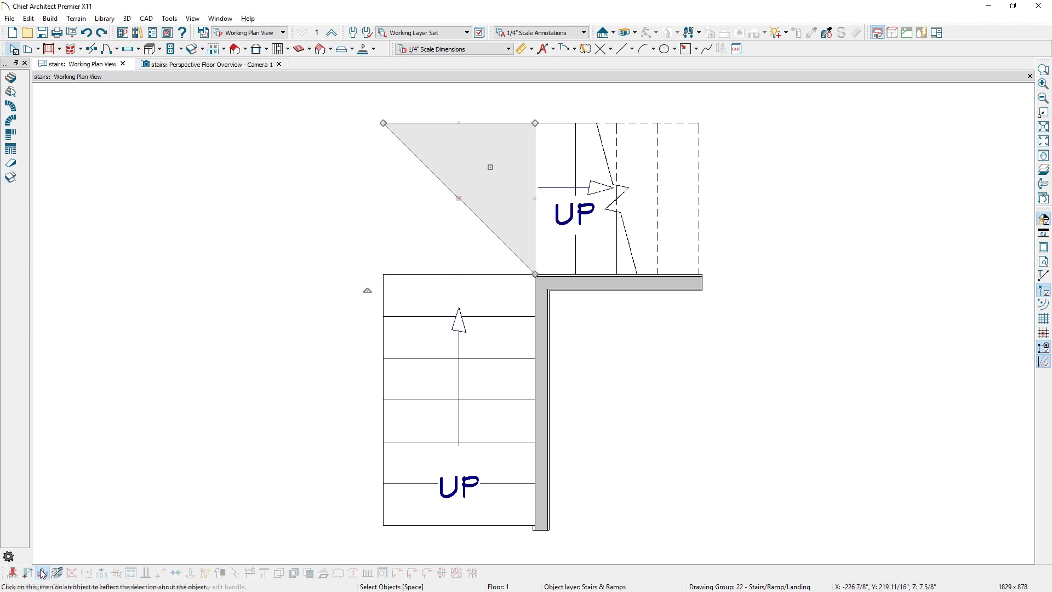
{"action": "left_click", "coordinate": [47, 573]}
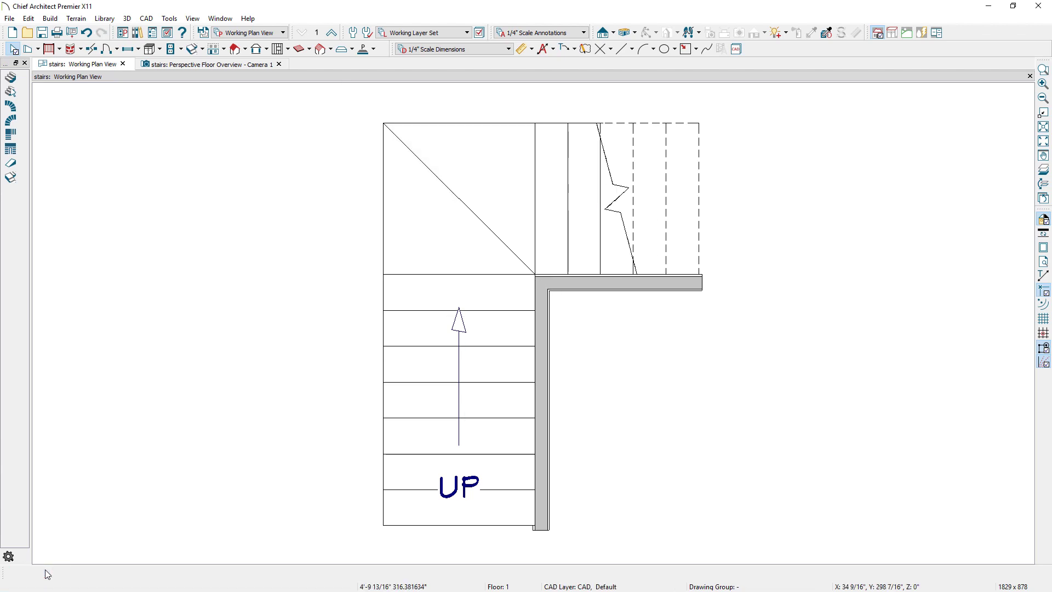
- Inspect the stairs, winder landings and railings from above in the Camera 1 perspective view
{"action": "key", "text": "ctrl+Tab"}
{"action": "left_click_drag", "start_coordinate": [349, 390], "coordinate": [429, 488]}
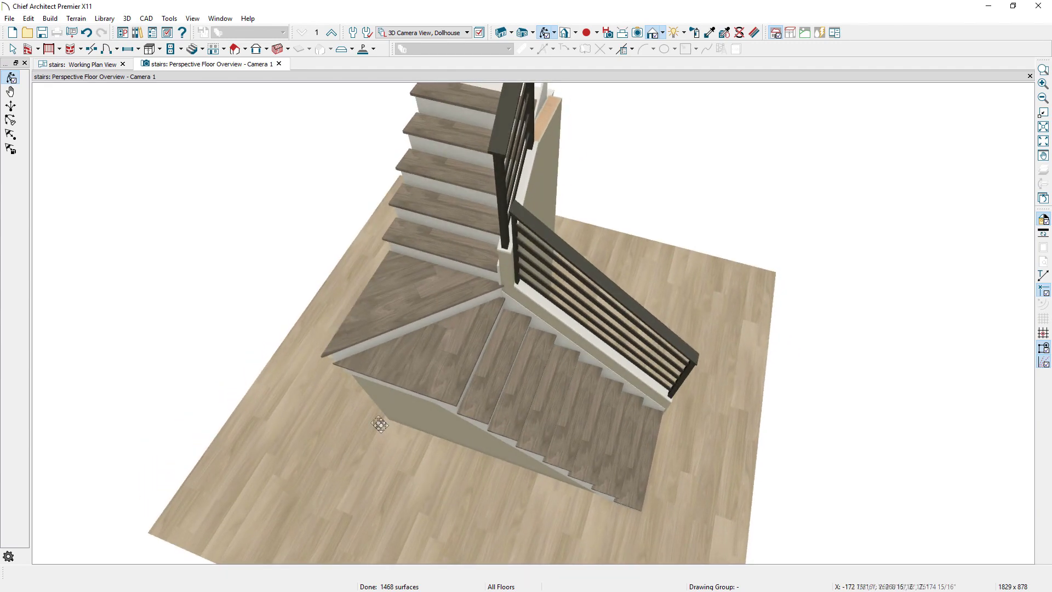
{"action": "scroll", "coordinate": [380, 424], "scroll_direction": "up", "scroll_amount": 3}
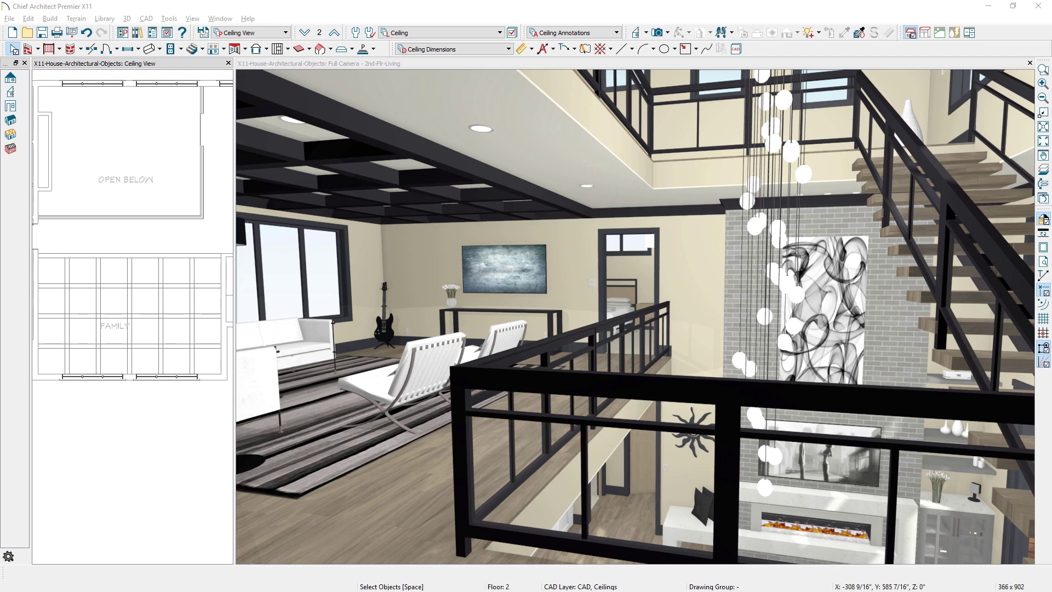
{"action": "left_click", "coordinate": [132, 236]}
{"action": "key", "text": "Return"}
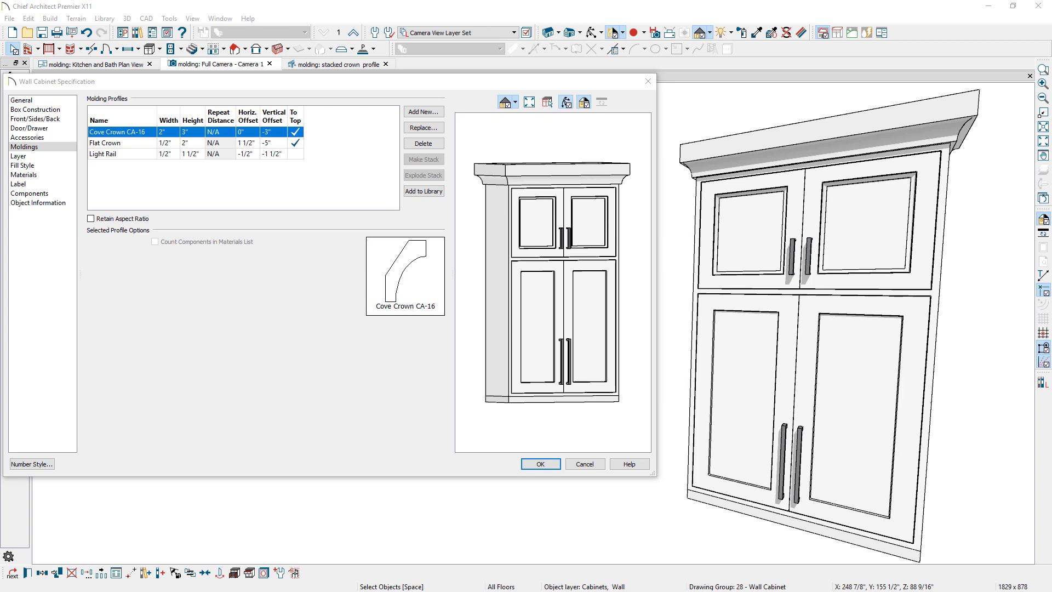
- Combine the wall cabinet's Cove Crown CA-16 and Flat Crown profiles into a stacked molding and add it to the library
{"action": "left_click", "coordinate": [135, 144], "text": "shift"}
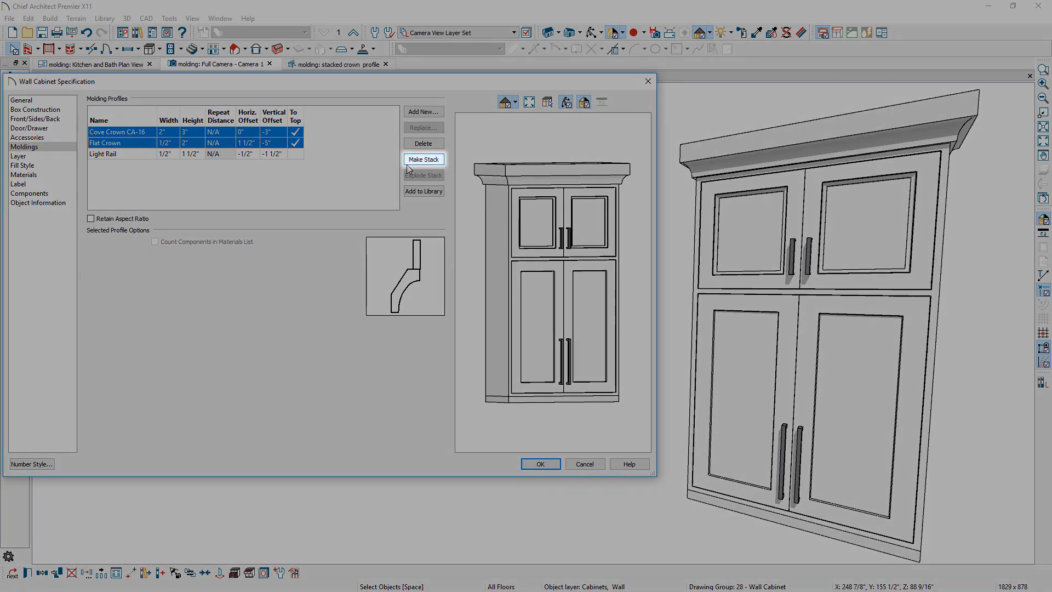
{"action": "left_click", "coordinate": [407, 164]}
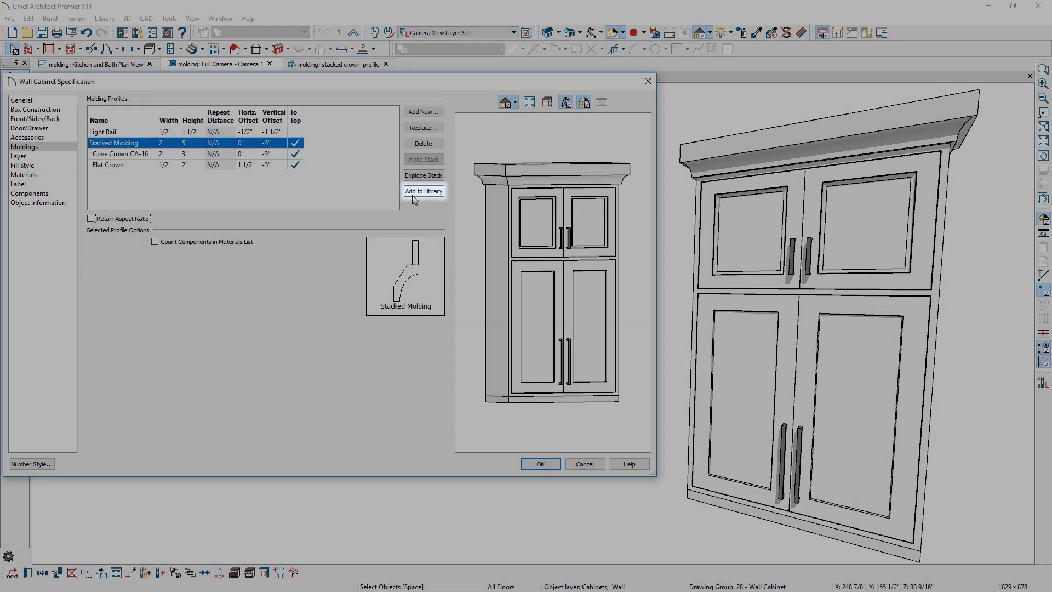
{"action": "left_click", "coordinate": [413, 195]}
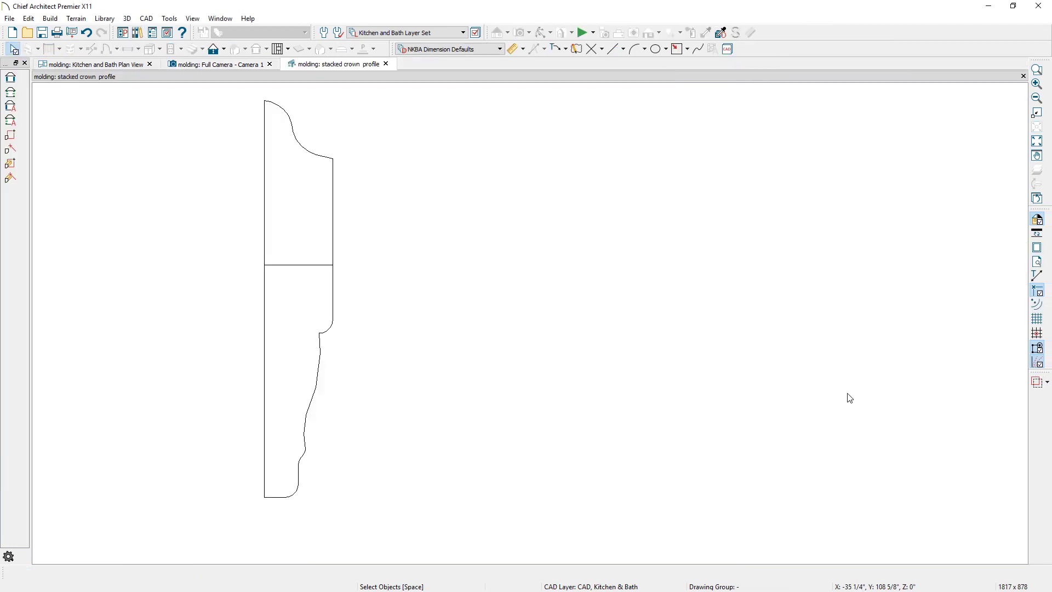
- Add the upper and lower crown profile polylines together to the library as a stacked molding
{"action": "left_click", "coordinate": [333, 250]}
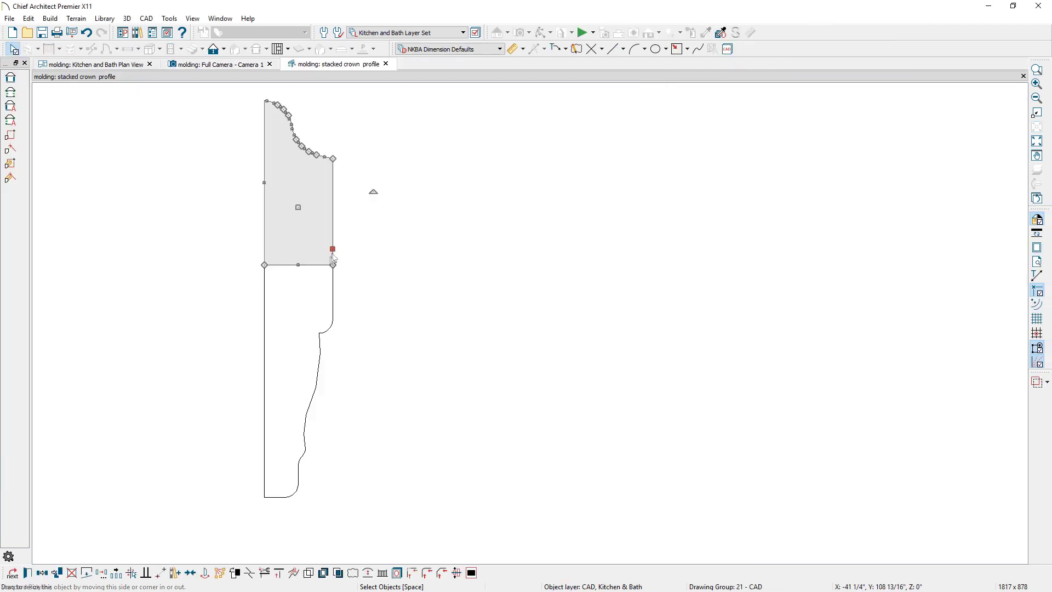
{"action": "left_click", "coordinate": [333, 299], "text": "shift"}
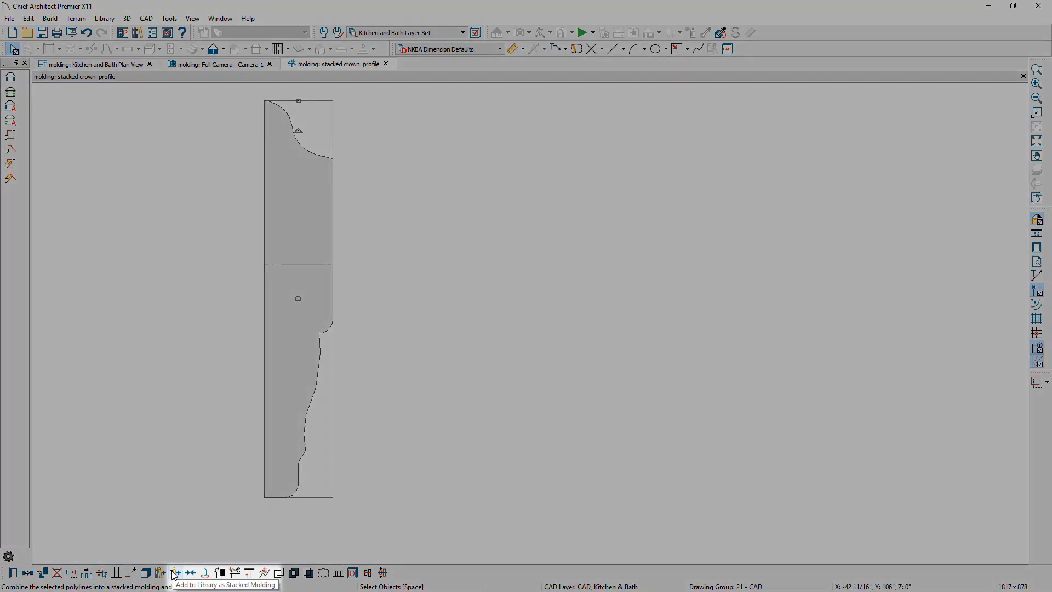
{"action": "left_click", "coordinate": [175, 573]}
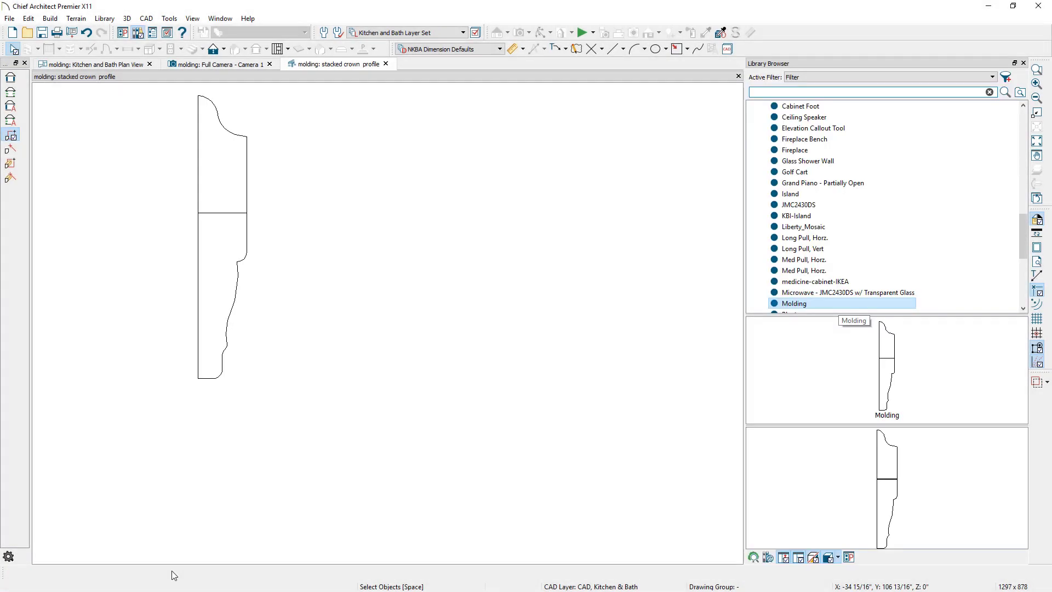
- Place the library's new Molding profile beside the original polylines and check its upper and lower parts individually
{"action": "right_click", "coordinate": [833, 306]}
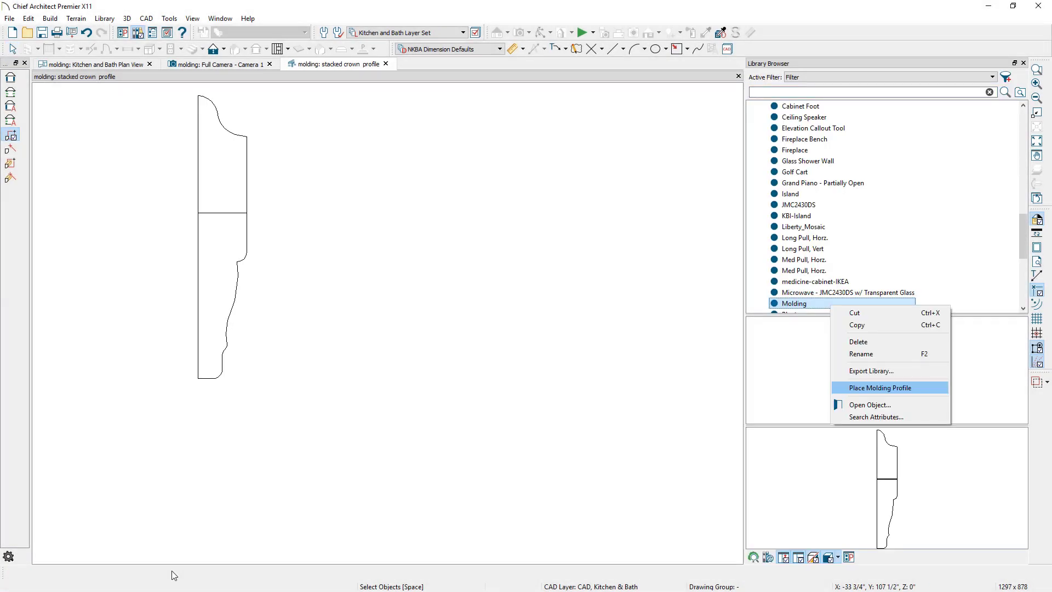
{"action": "key", "text": "Return"}
{"action": "left_click", "coordinate": [421, 202]}
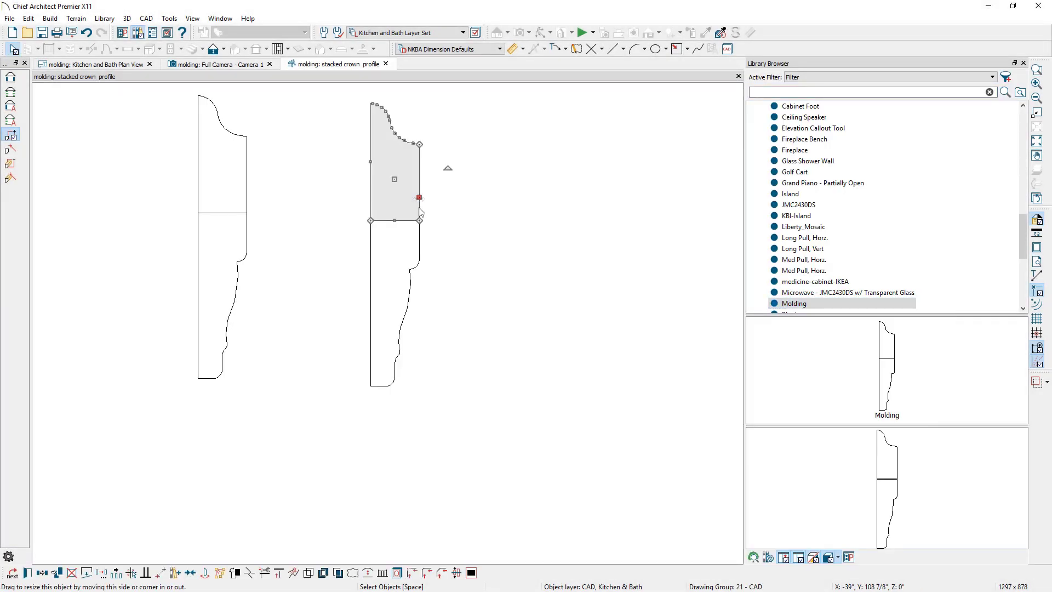
{"action": "left_click", "coordinate": [419, 245]}
{"action": "key", "text": "Escape"}
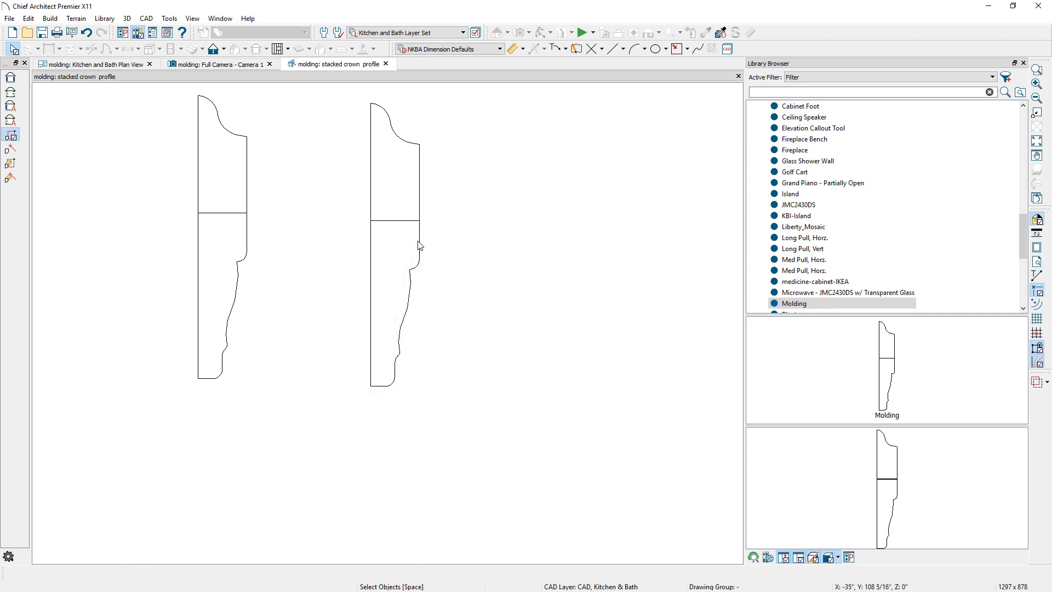